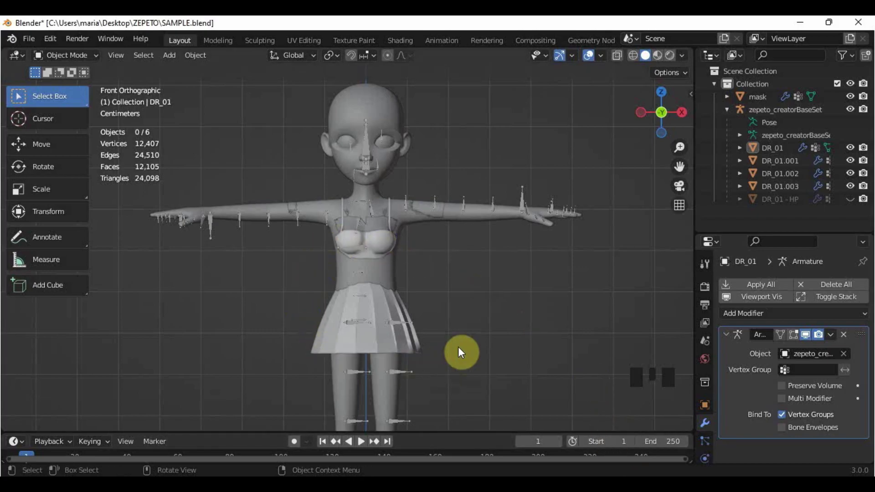
Step: Check the four dress pieces, then hide the mask body and the armature
click(389, 247)
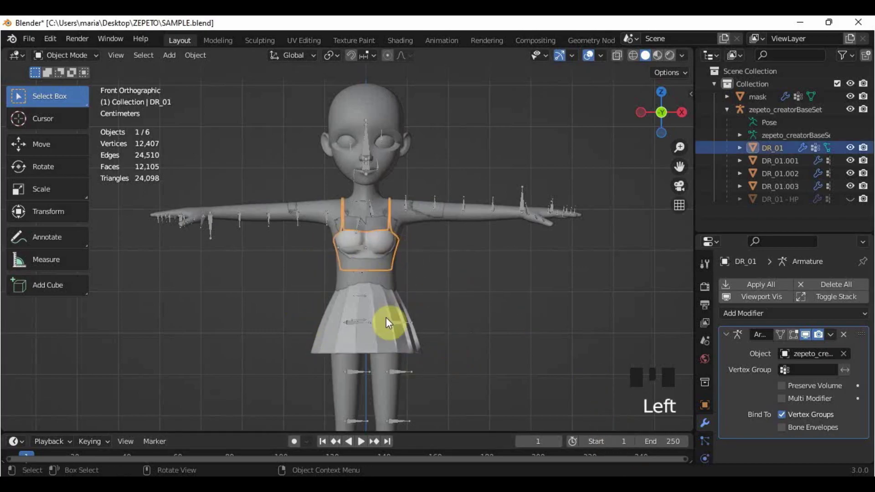
click(382, 343)
click(380, 236)
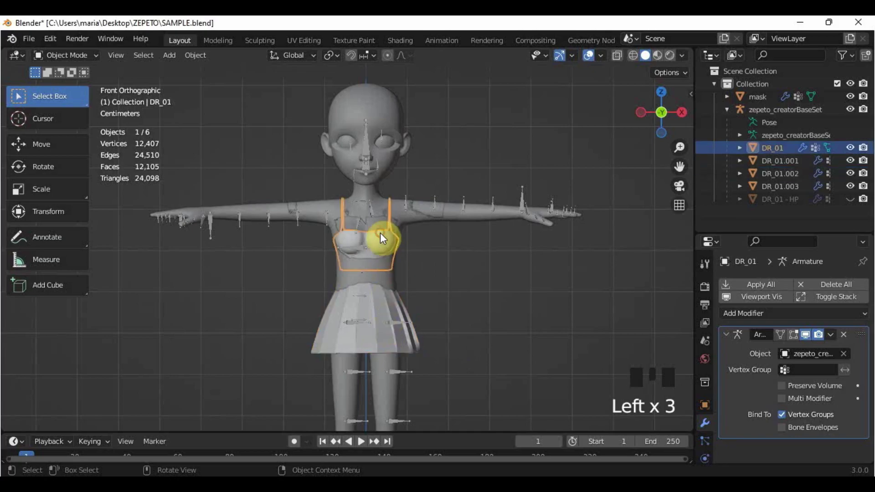
click(380, 232)
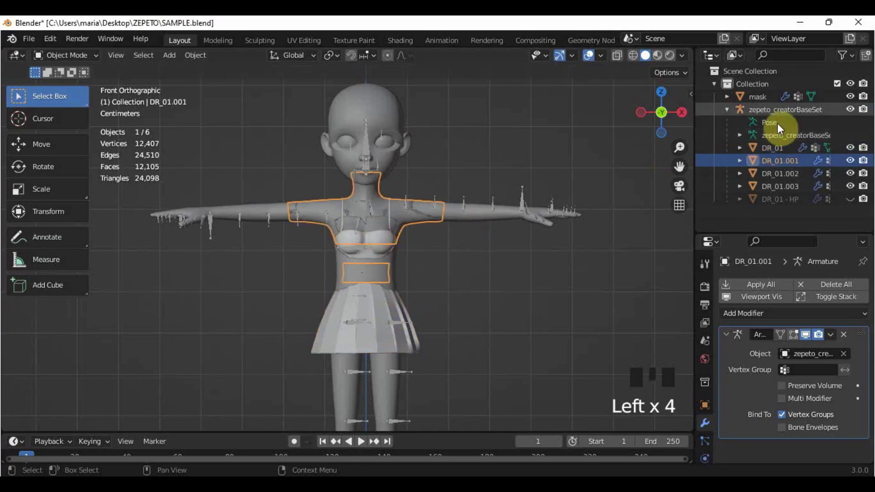
click(850, 96)
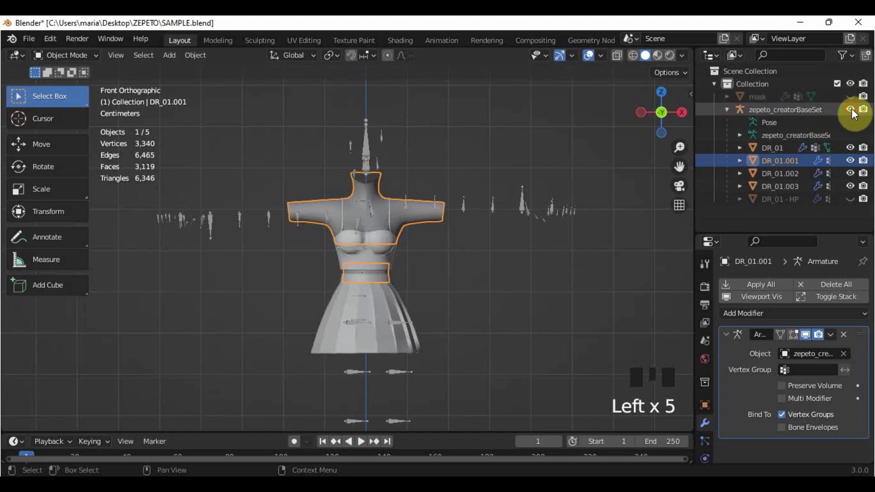
click(851, 109)
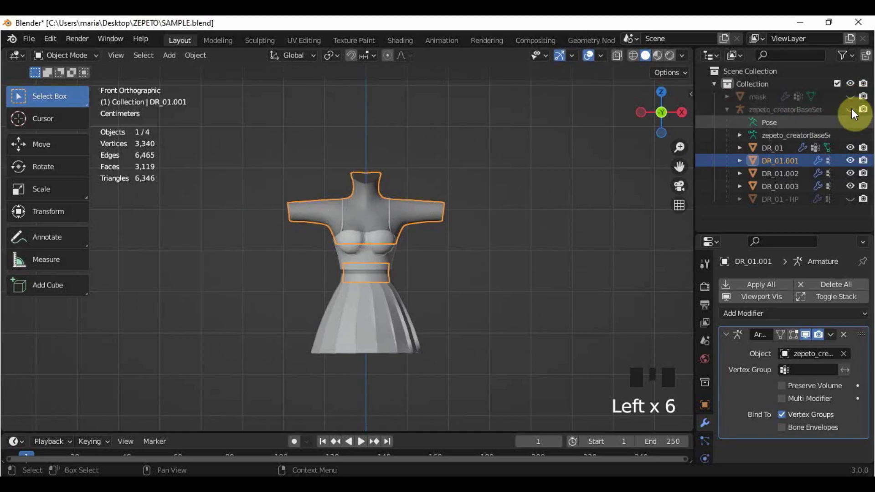
Step: Select all four dress pieces and join them with Ctrl+J into DR_01
click(775, 148)
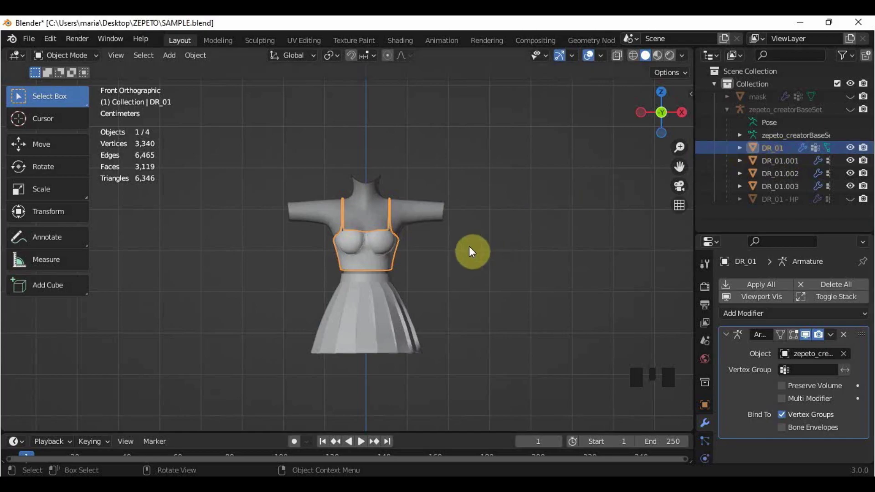
key(a)
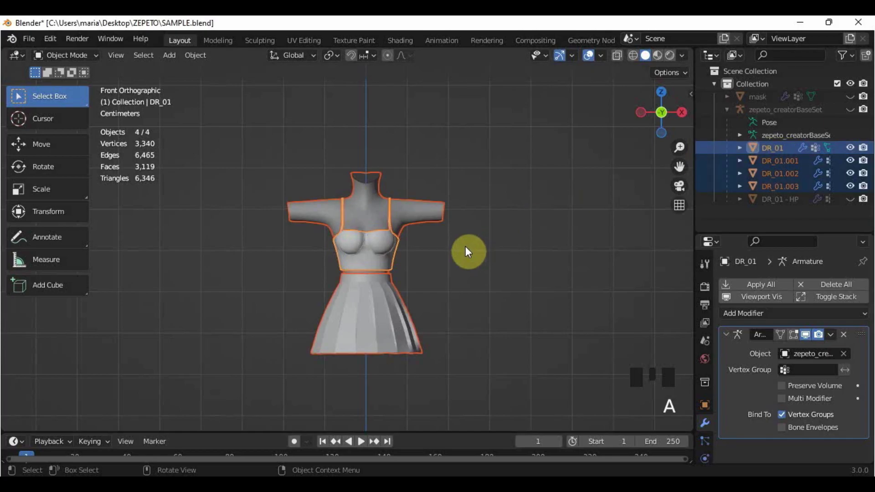
key(ctrl+j)
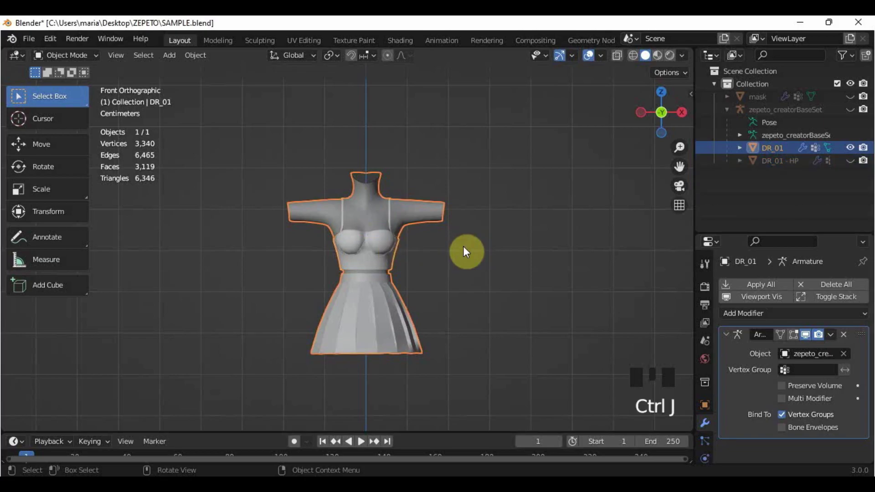
Step: Unhide the body and armature, then delete the mask mesh's Armature modifier
click(851, 110)
click(851, 109)
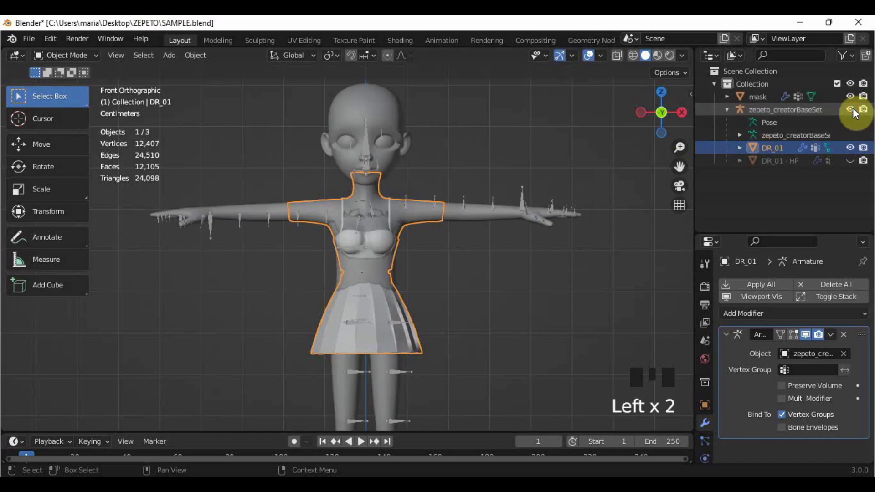
click(394, 102)
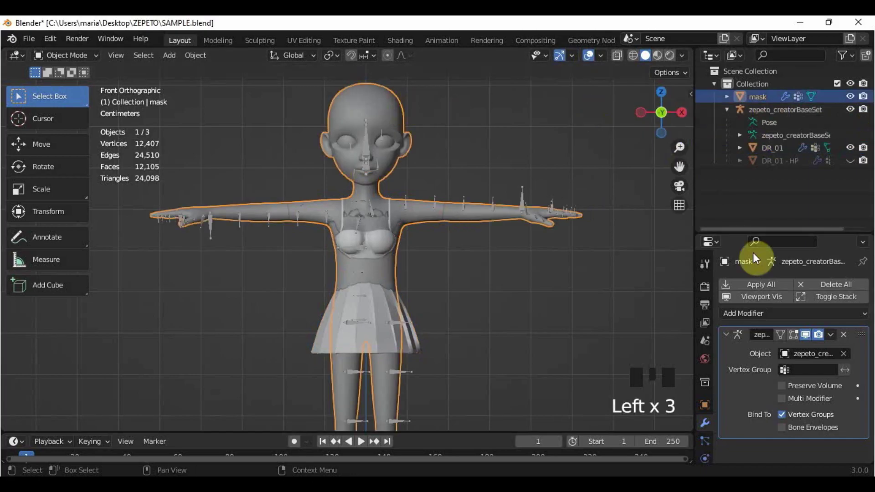
click(843, 335)
drag(802, 235, 799, 182)
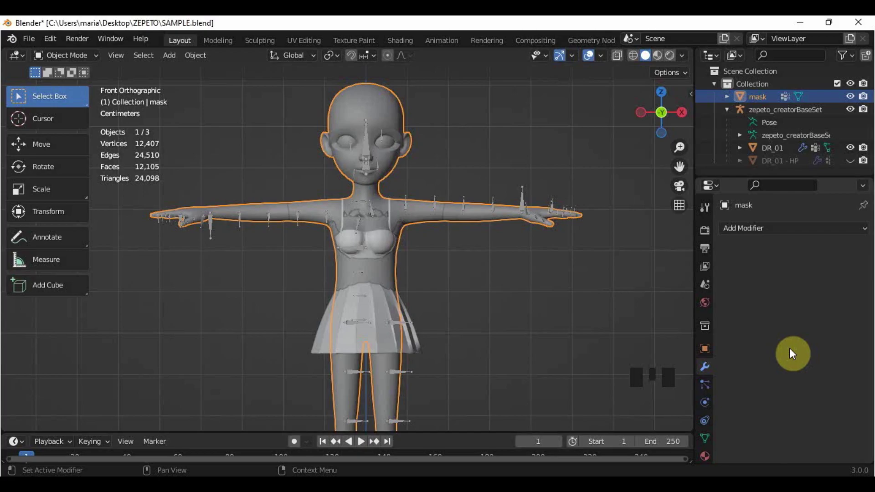
click(503, 312)
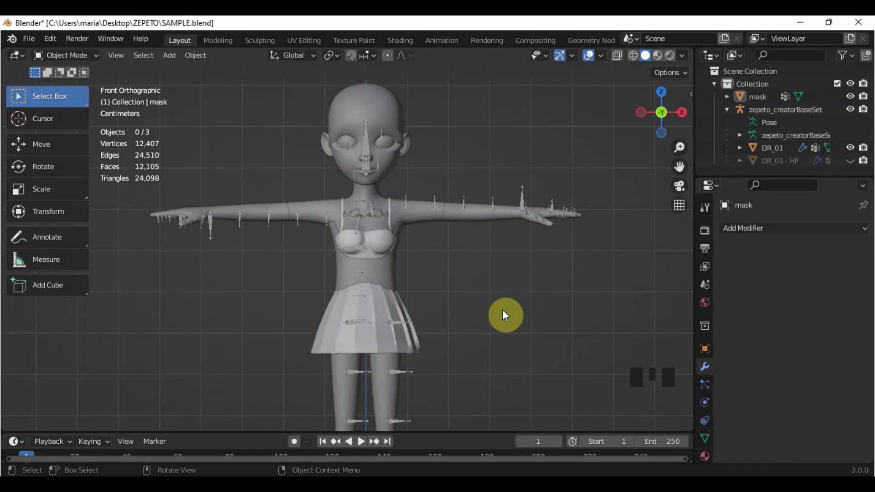
Step: Select the mask, then add the zepeto_creatorBaseSet rig and DR_01 dress
click(399, 94)
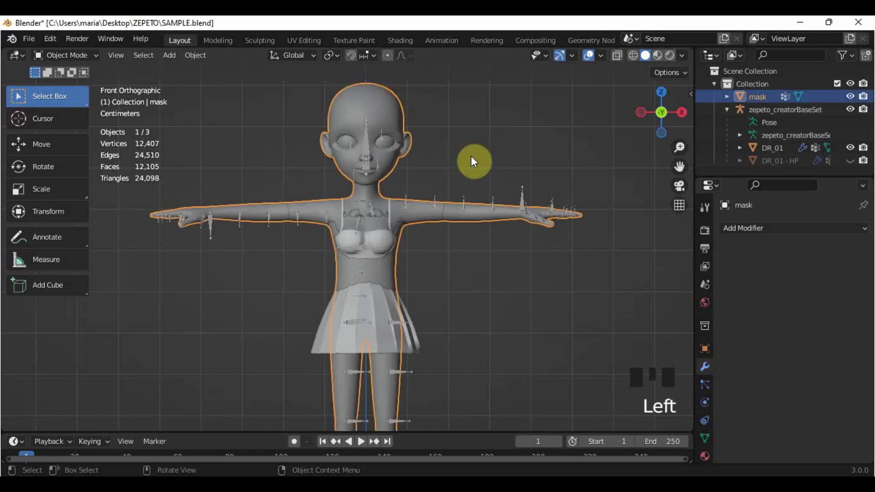
shift+click(522, 194)
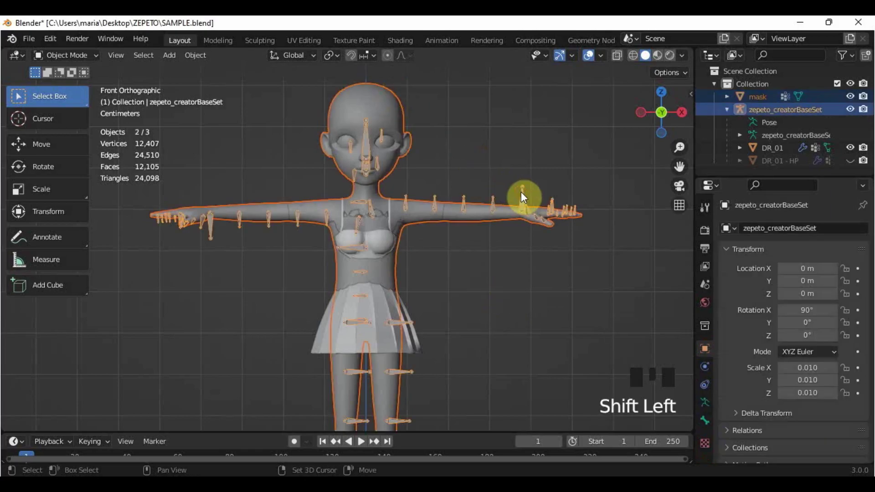
shift+click(383, 239)
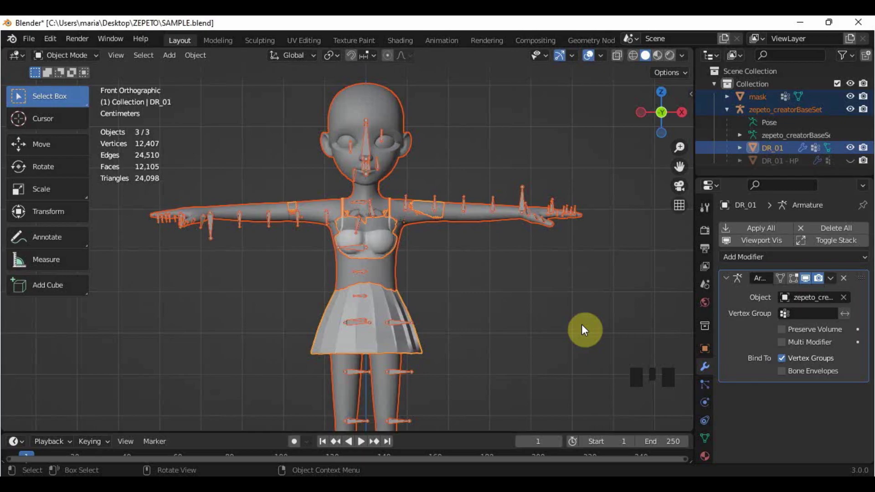
Step: Start an FBX export limited to selected objects and review its Armature settings
click(28, 39)
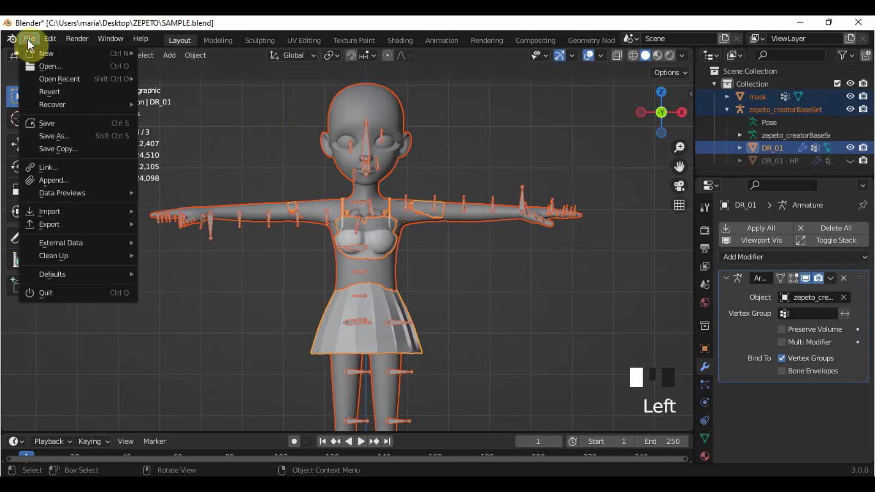
mouse_move(53, 223)
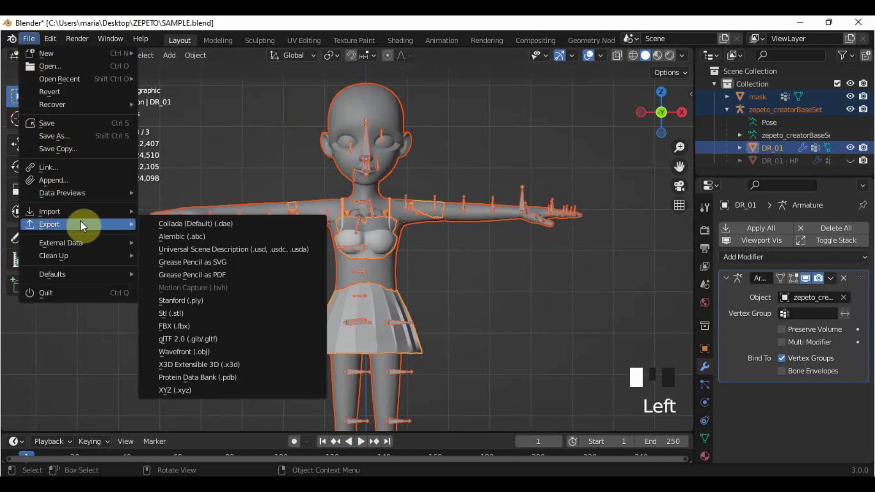
click(200, 327)
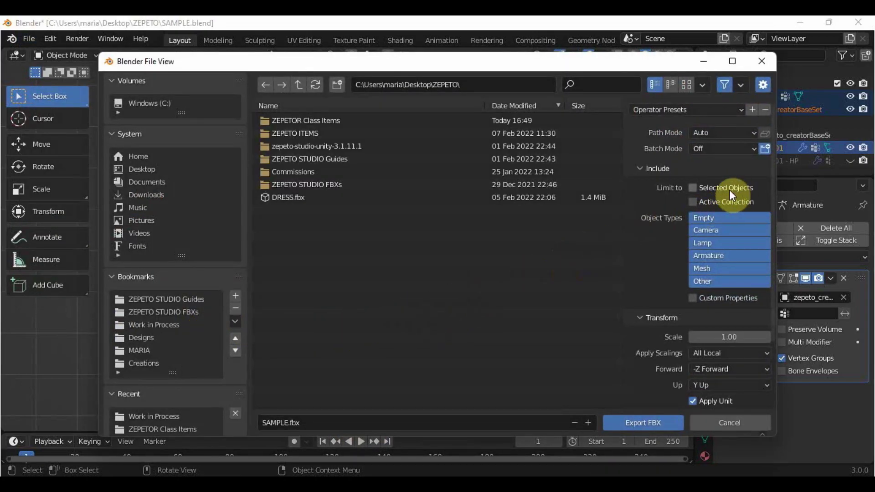
click(691, 190)
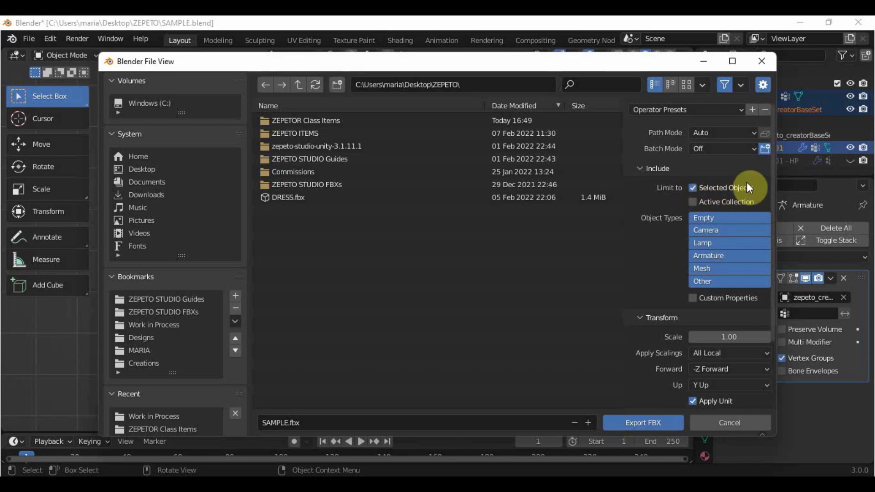
drag(536, 63, 515, 471)
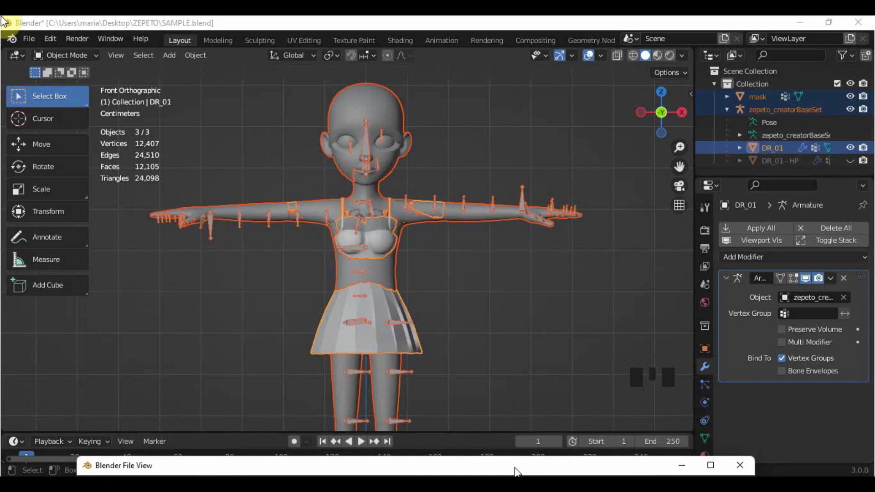
drag(517, 472, 509, 71)
scroll(647, 272, down, 4)
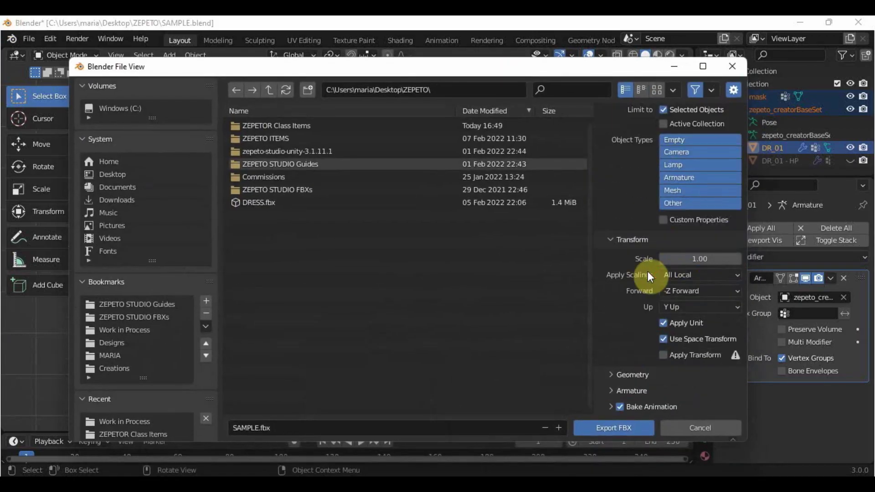
click(633, 390)
scroll(634, 390, down, 4)
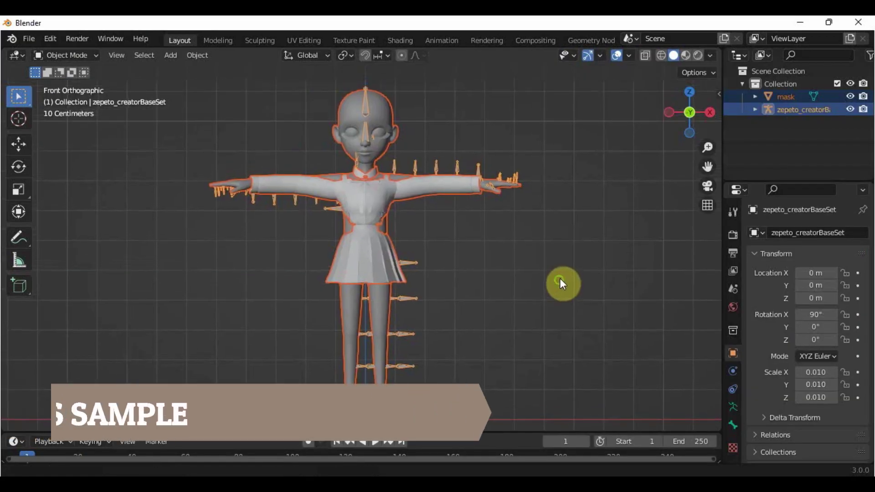
Step: Hide CMSN_17 and the mask body, then select the zepeto_creatorBaseSet armature
scroll(559, 280, up, 3)
click(449, 276)
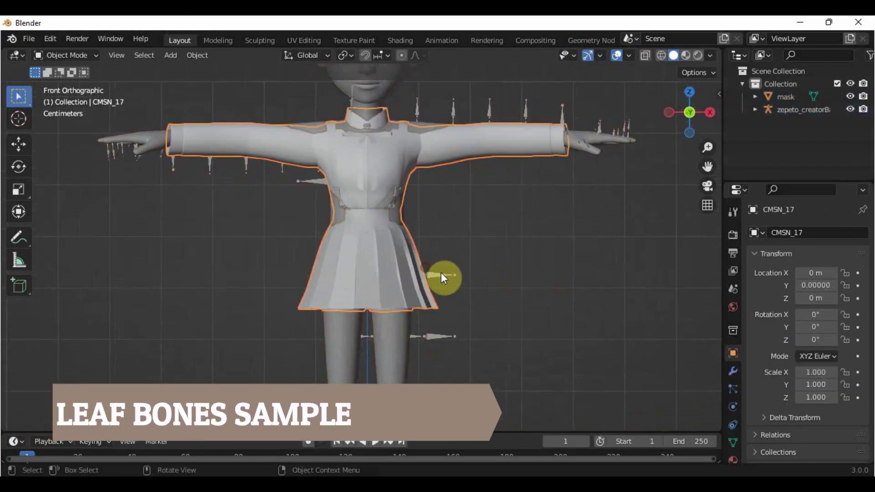
click(755, 109)
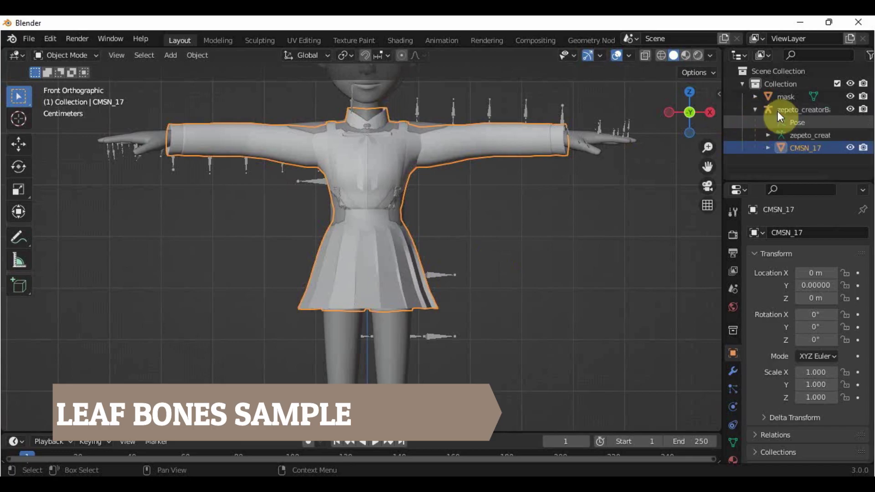
click(851, 148)
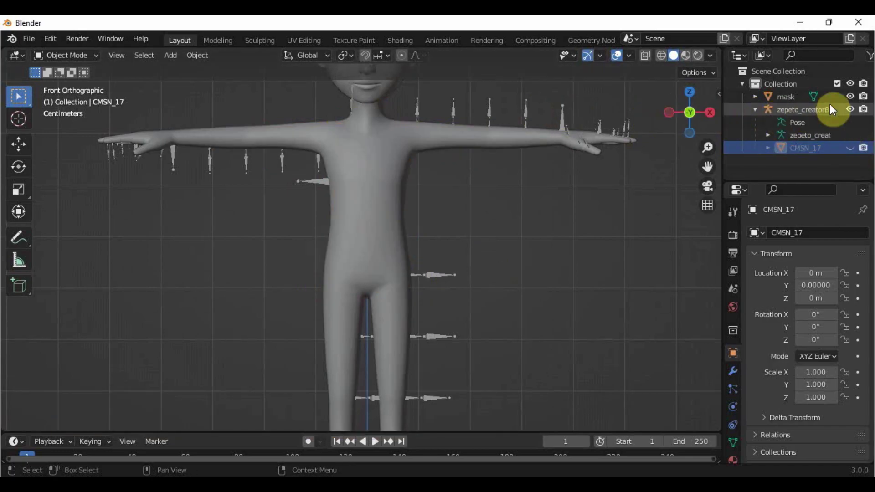
click(850, 97)
click(451, 107)
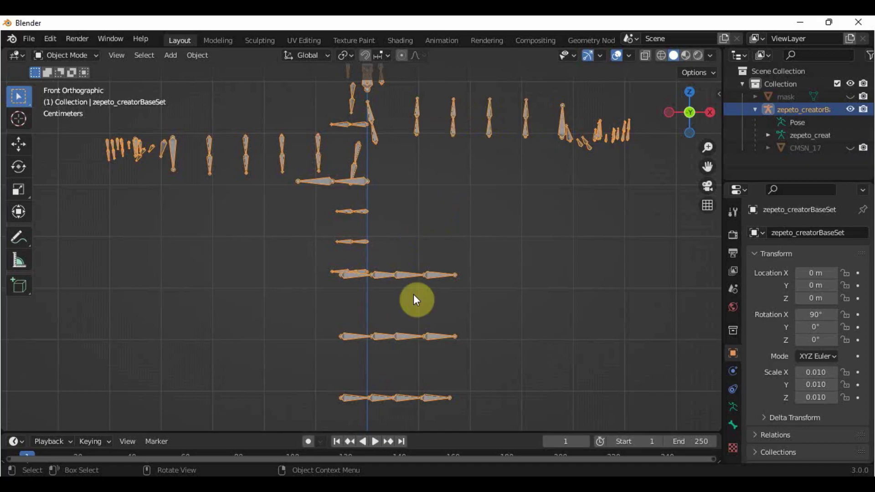
Step: Export the model as SAMPLE.fbx inside the ZEPETOR Class Items folder
scroll(441, 387, down, 5)
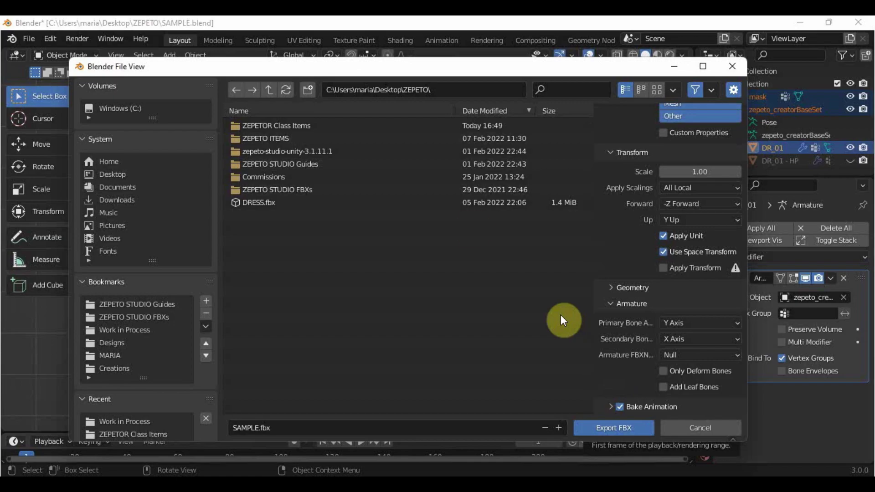
click(367, 127)
double_click(366, 126)
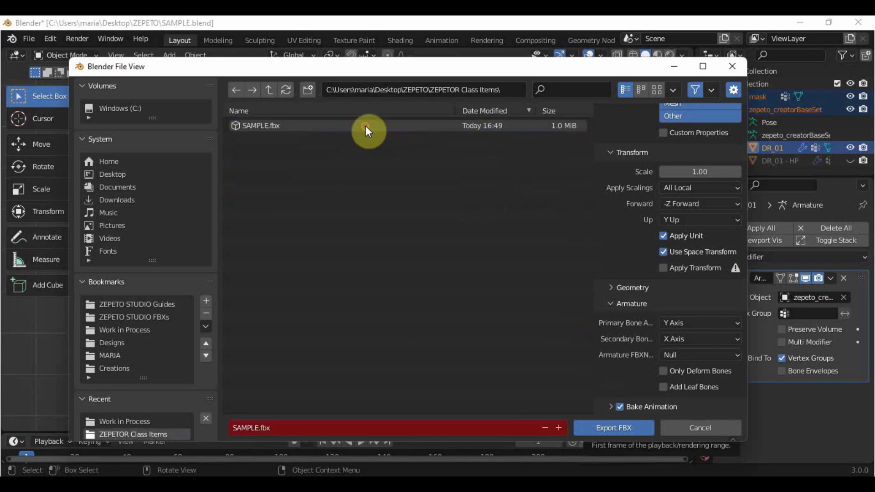
click(395, 124)
click(628, 428)
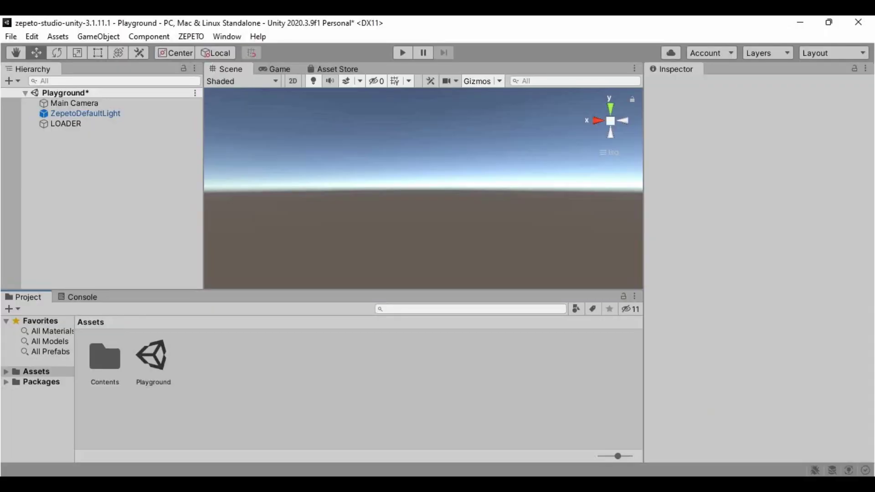
Step: Add a new folder named CREATIONS inside Assets/Contents
click(60, 373)
click(112, 380)
double_click(110, 378)
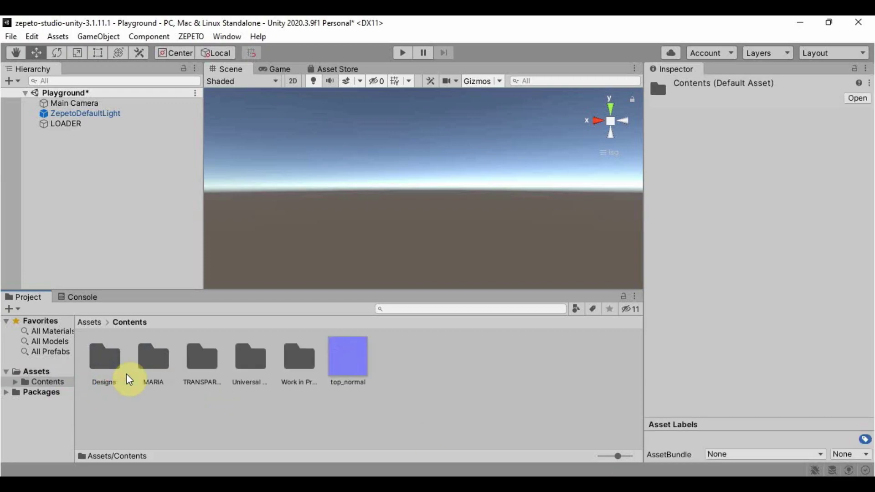
right_click(470, 366)
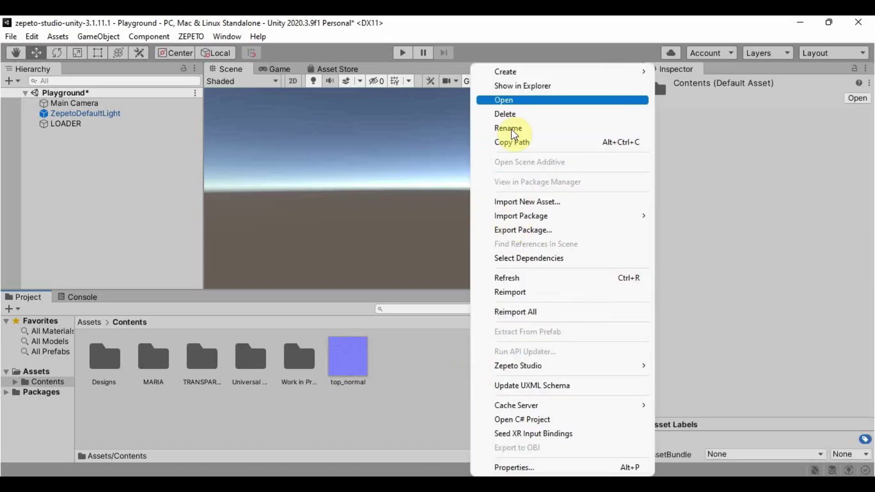
mouse_move(519, 72)
click(690, 66)
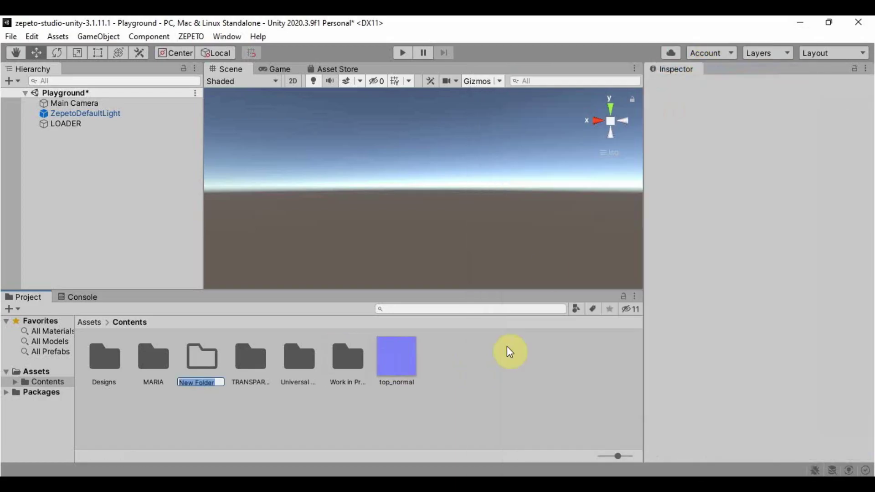
text(CREATIONS)
key(Return)
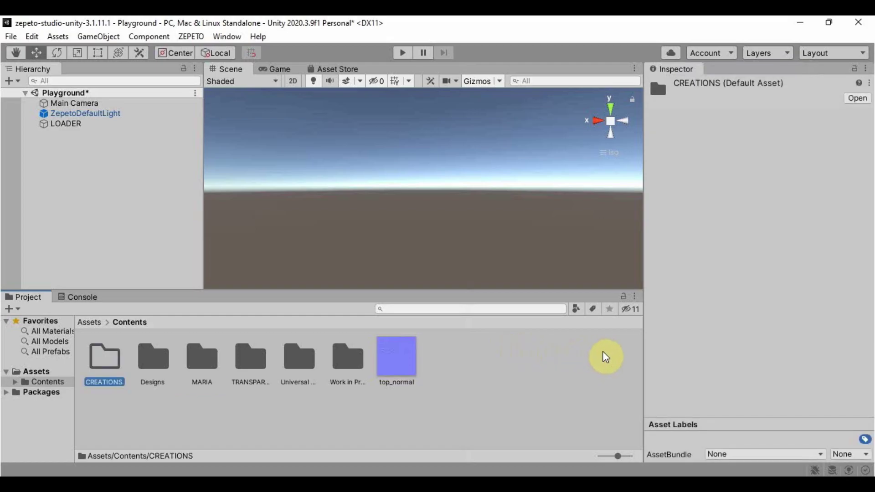
Step: Drag SAMPLE.fbx from File Explorer into Unity's CREATIONS folder
click(577, 474)
drag(653, 168, 436, 425)
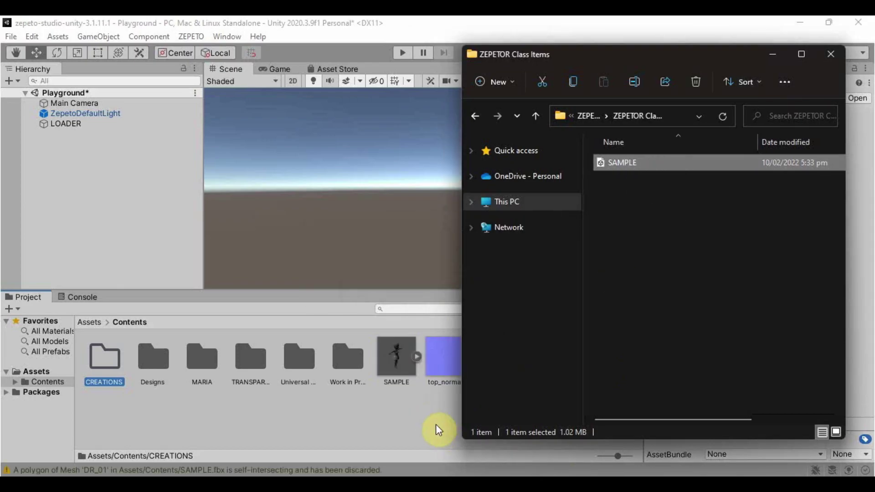
click(436, 425)
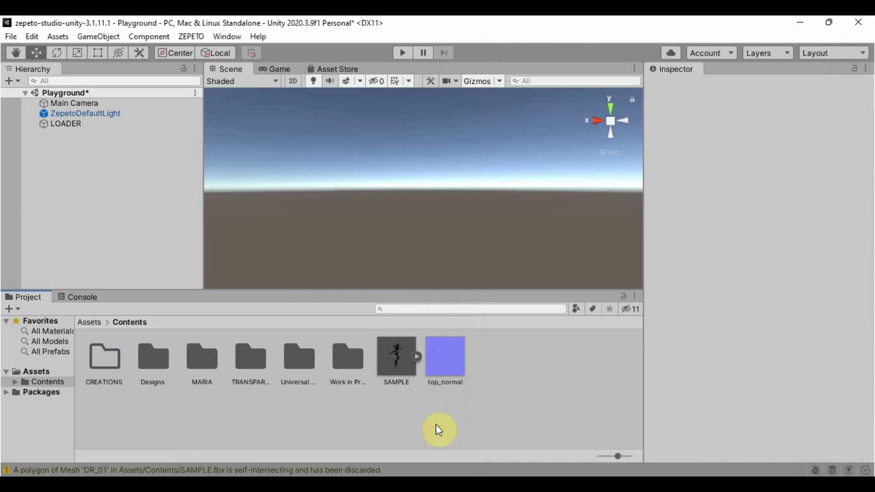
double_click(99, 352)
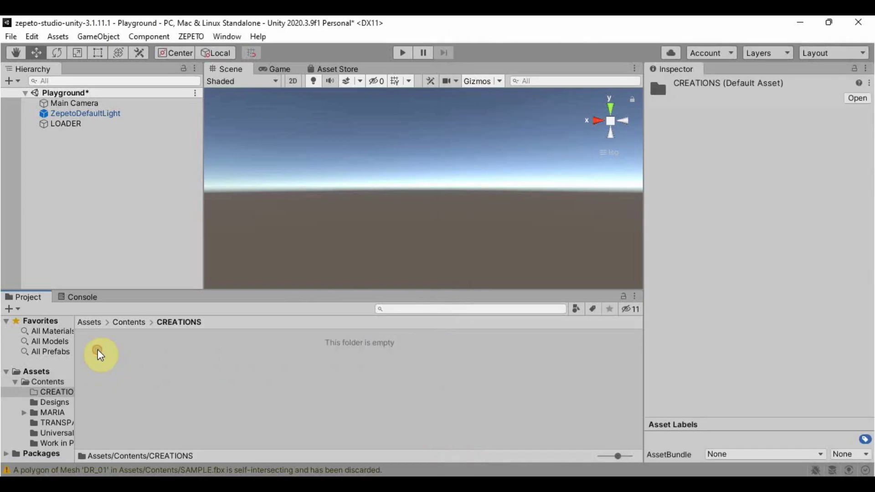
key(alt+Tab)
drag(636, 165, 250, 400)
click(250, 400)
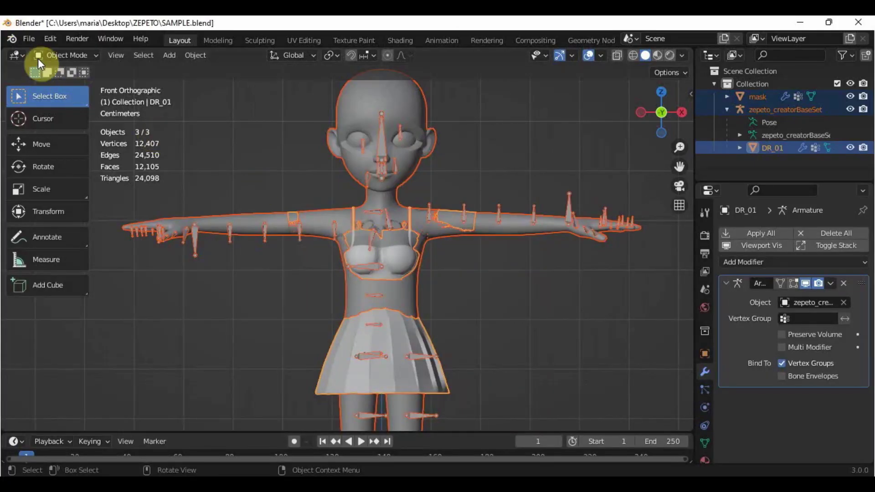
Step: Begin a second FBX export from Blender, then cancel it
click(26, 39)
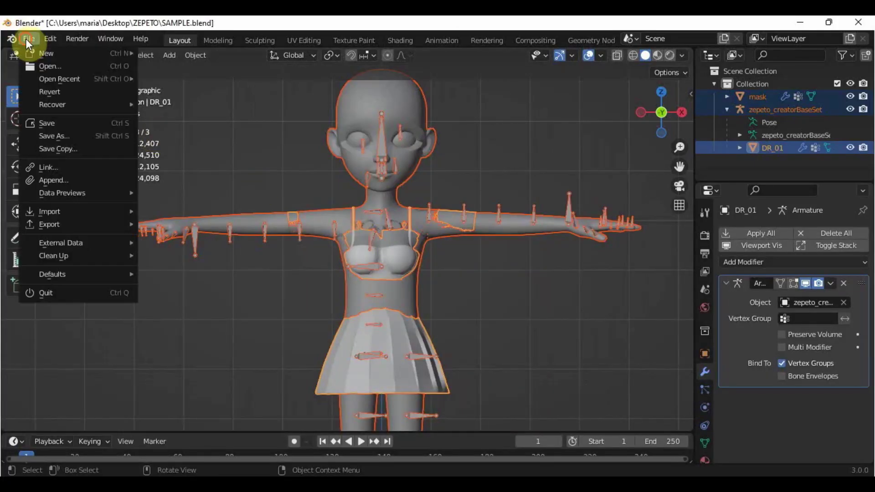
mouse_move(45, 223)
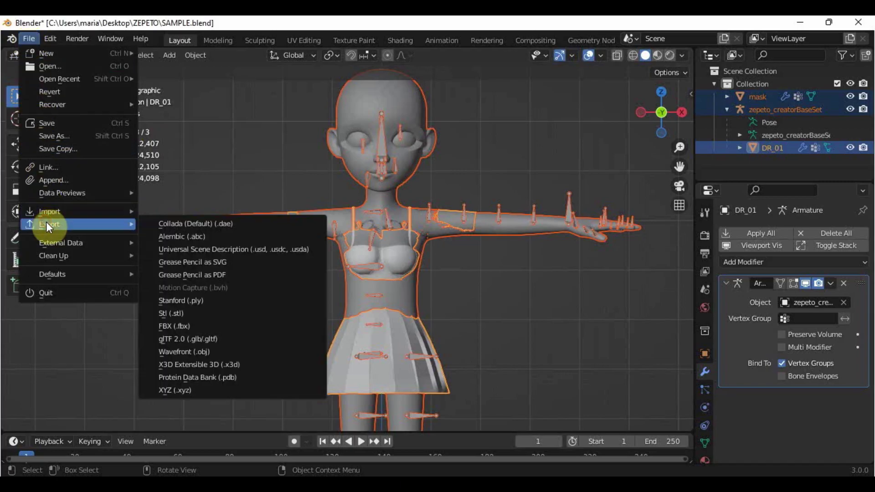
click(188, 323)
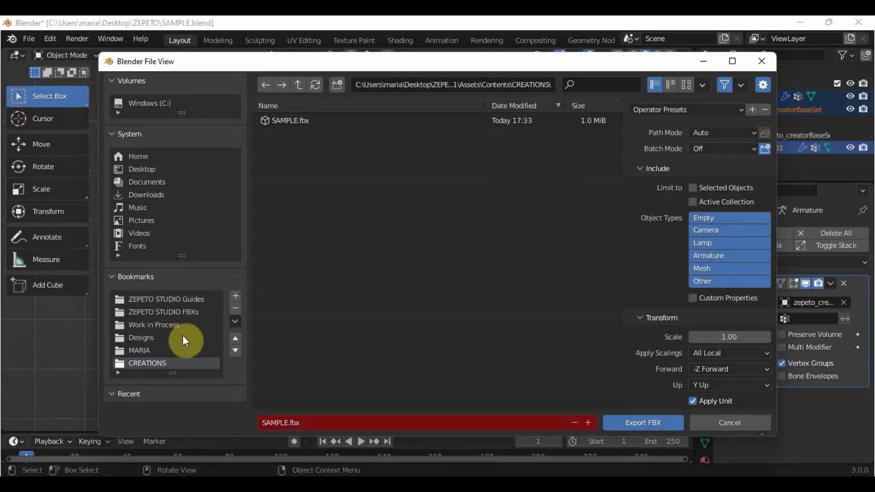
click(732, 424)
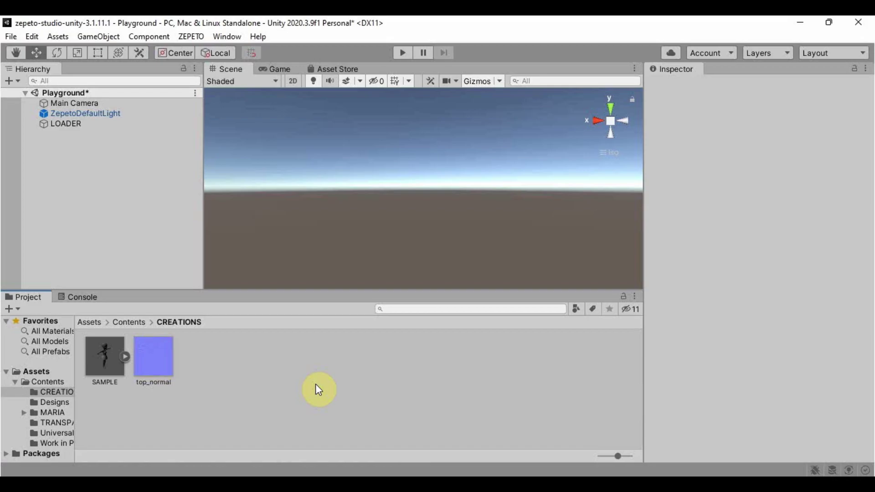
Step: Convert the SAMPLE model to ZEPETO style and select the resulting SAMPLE prefab
click(107, 360)
right_click(107, 360)
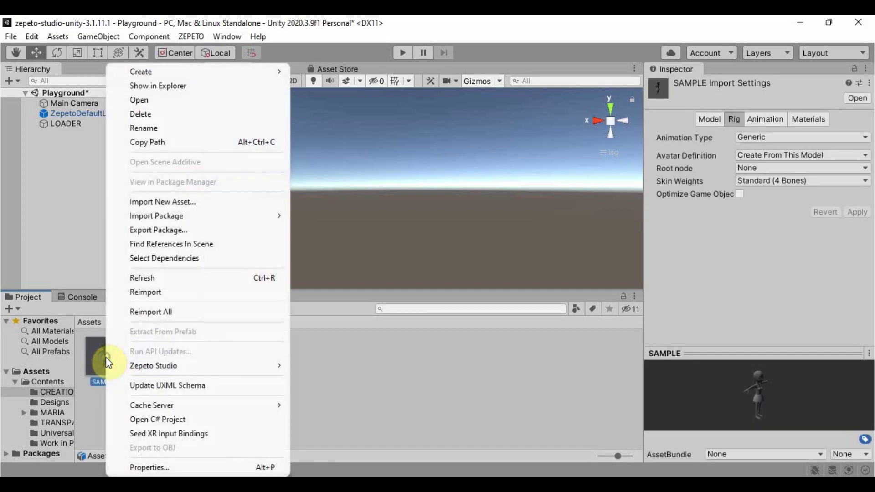
mouse_move(251, 365)
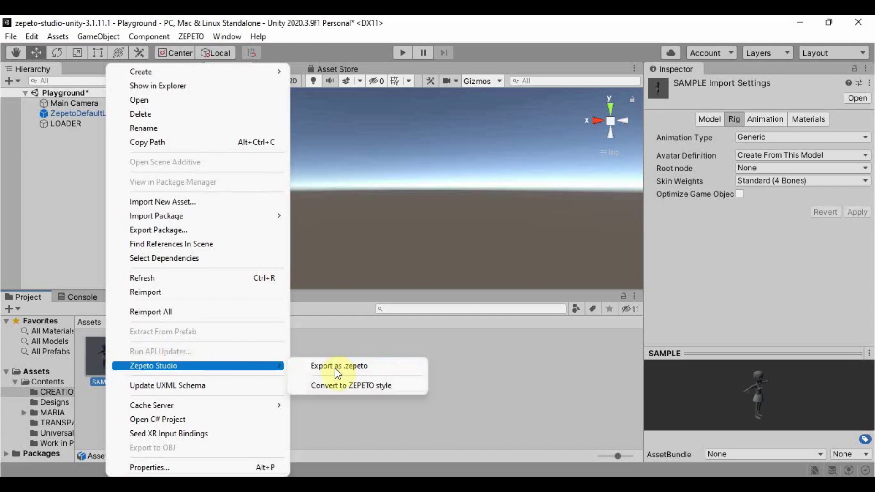
click(376, 385)
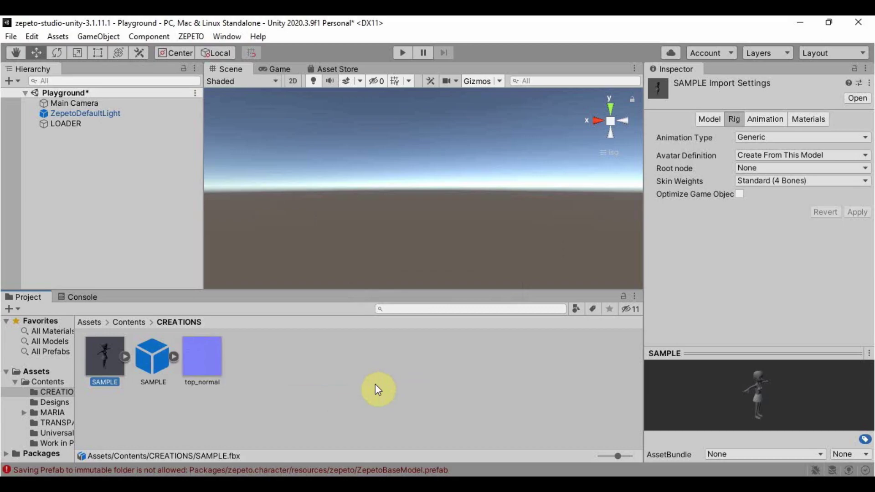
click(170, 354)
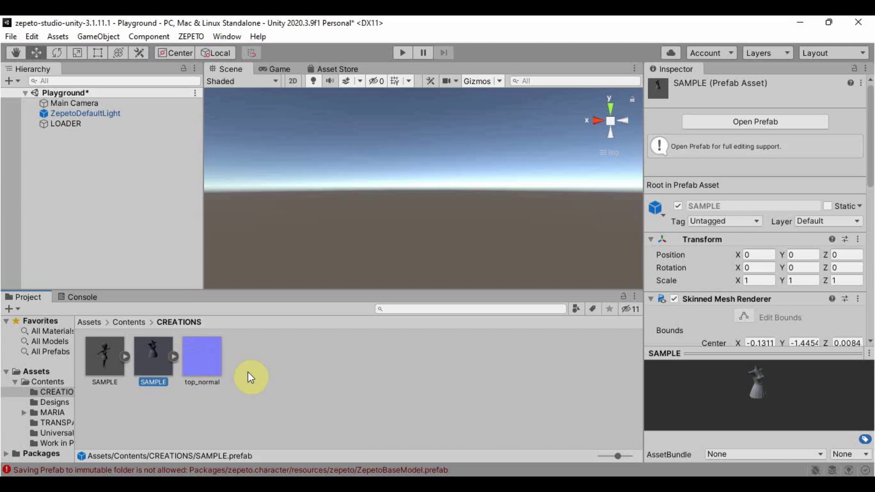
Step: Tick the LOADER's ClothesDress slot and drag the SAMPLE prefab into it
click(101, 123)
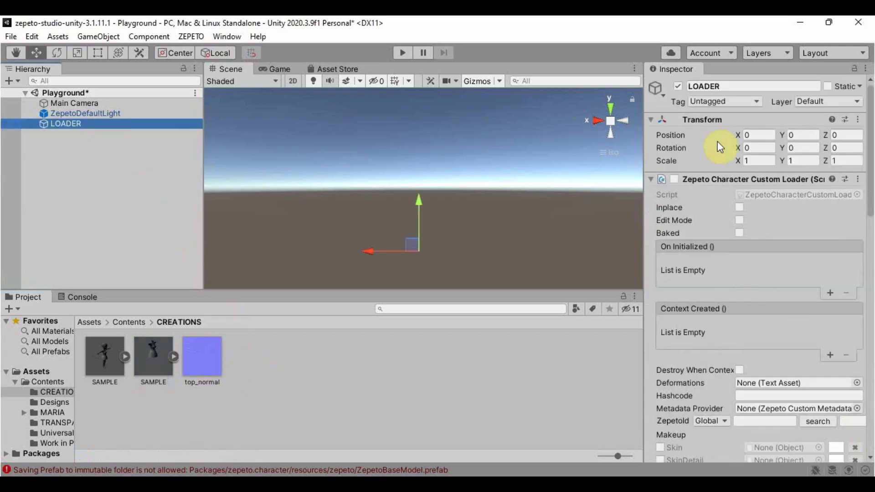
scroll(758, 223, down, 15)
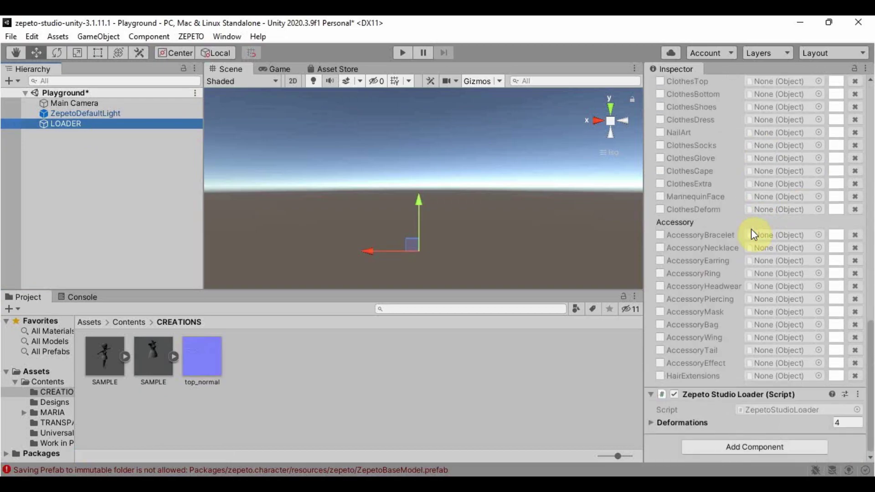
scroll(753, 232, up, 3)
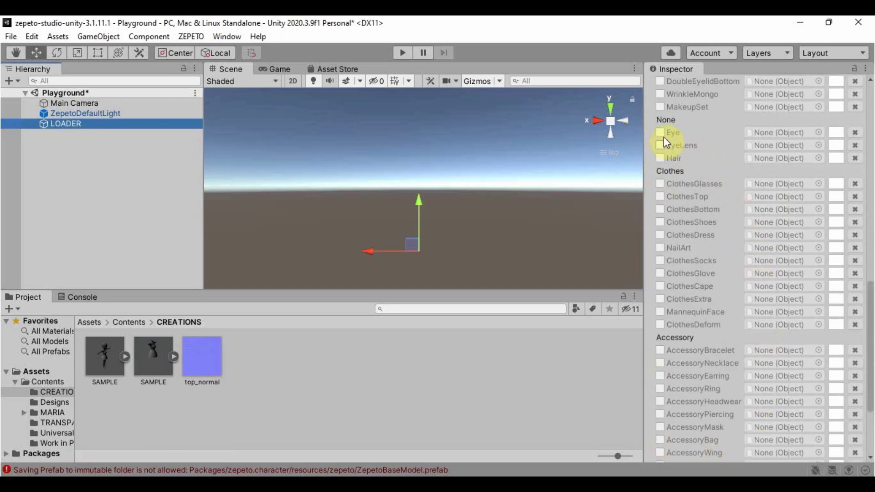
click(661, 235)
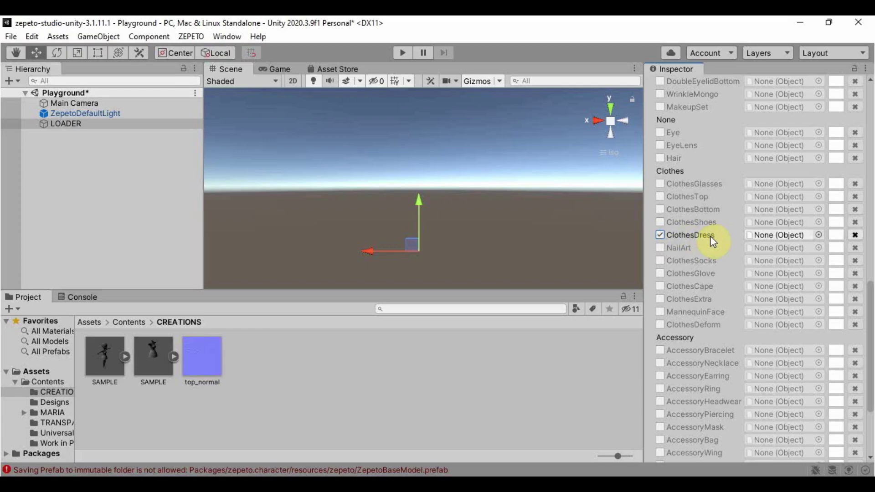
drag(149, 349, 781, 237)
scroll(762, 374, up, 10)
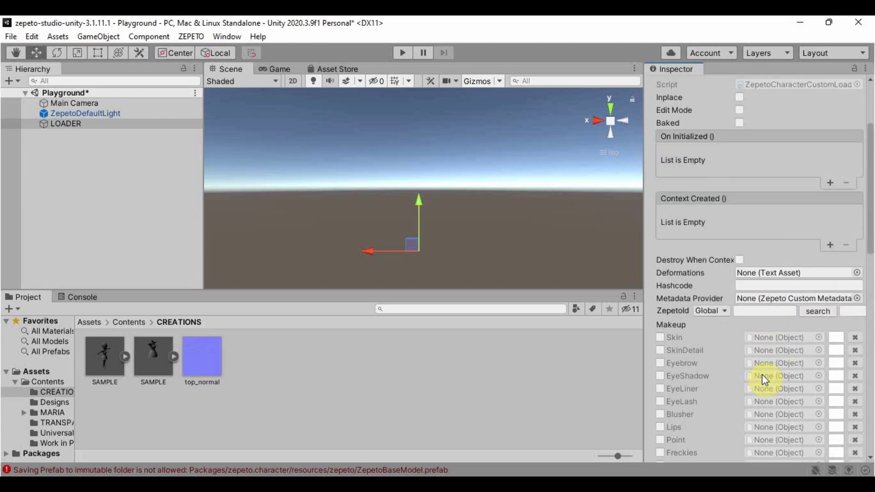
Step: Enter the character's hashcode in the LOADER's Hashcode field
click(754, 285)
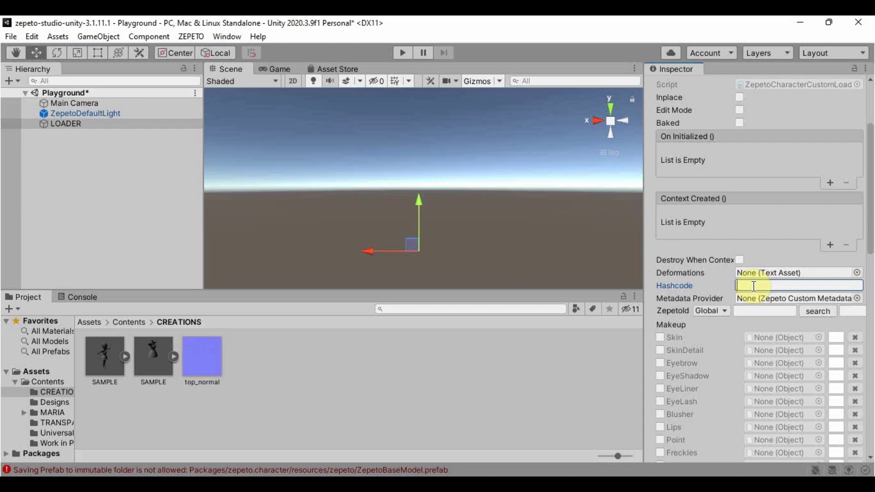
text(RTK518)
click(403, 53)
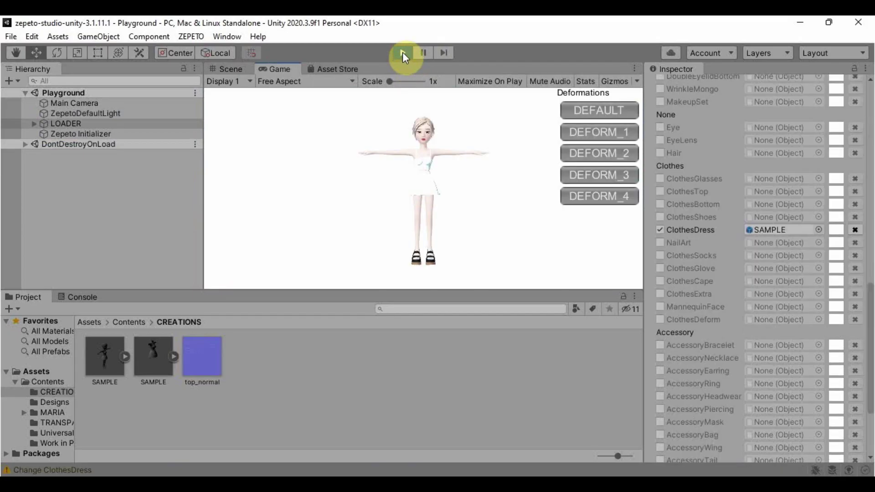
click(228, 72)
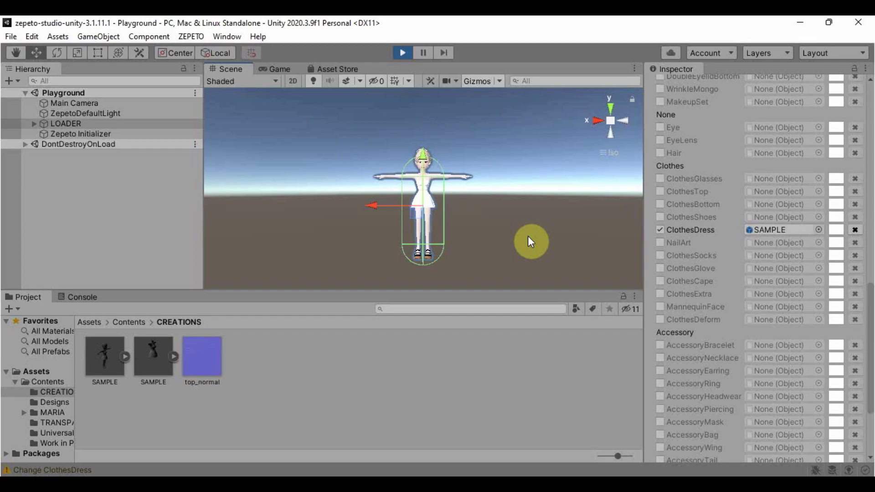
scroll(528, 236, up, 8)
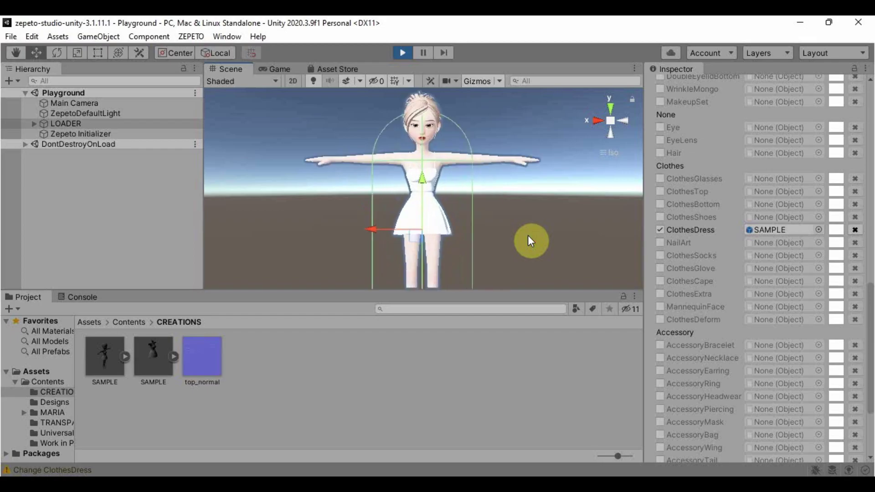
scroll(527, 235, down, 3)
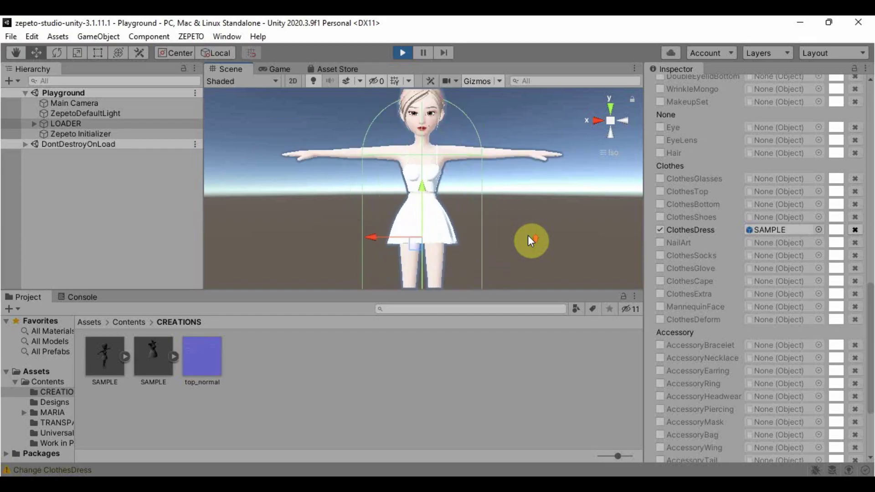
scroll(528, 235, up, 4)
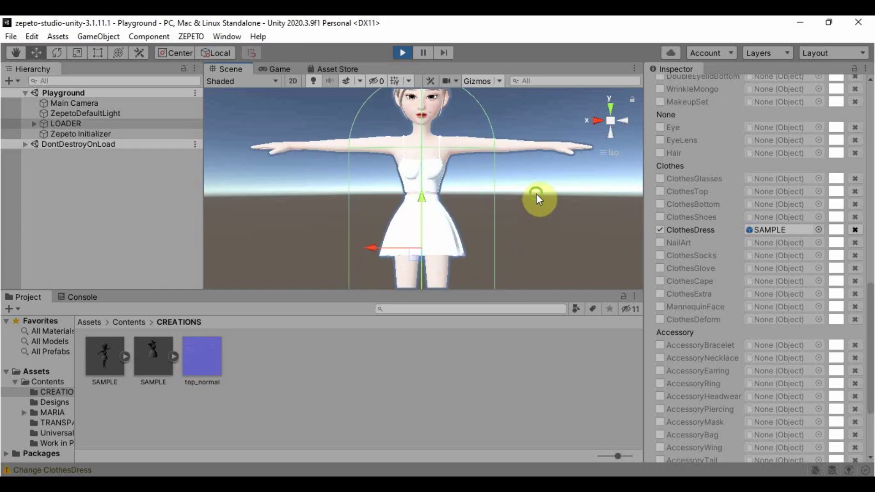
middle_drag(536, 193, 536, 230)
scroll(536, 236, down, 3)
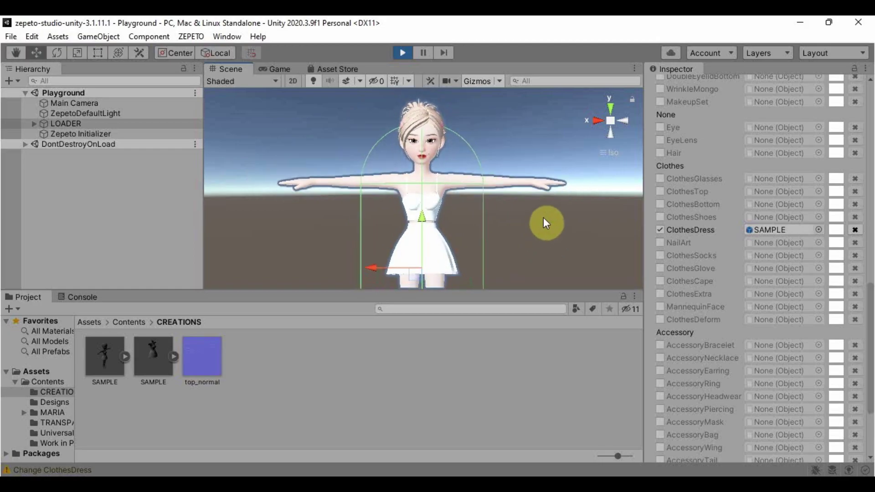
key(alt)
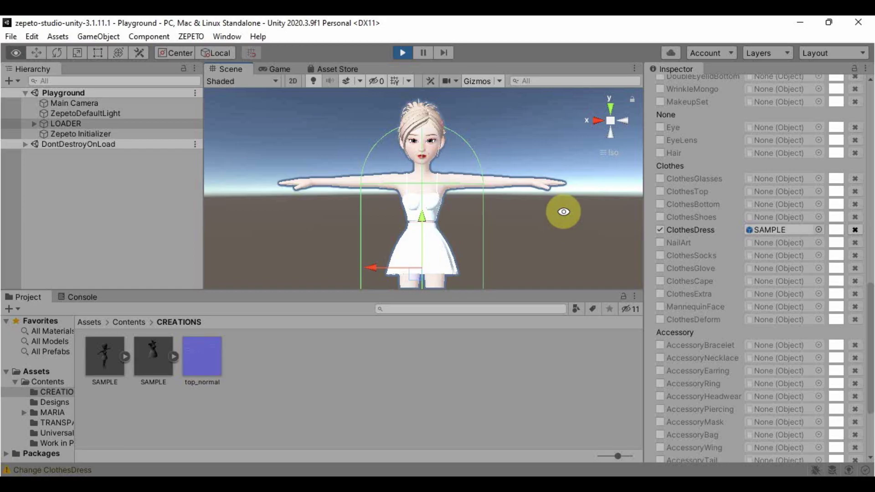
mouse_move(563, 211)
alt+mouse_down()
mouse_move(371, 195)
mouse_move(561, 207)
alt+mouse_up()
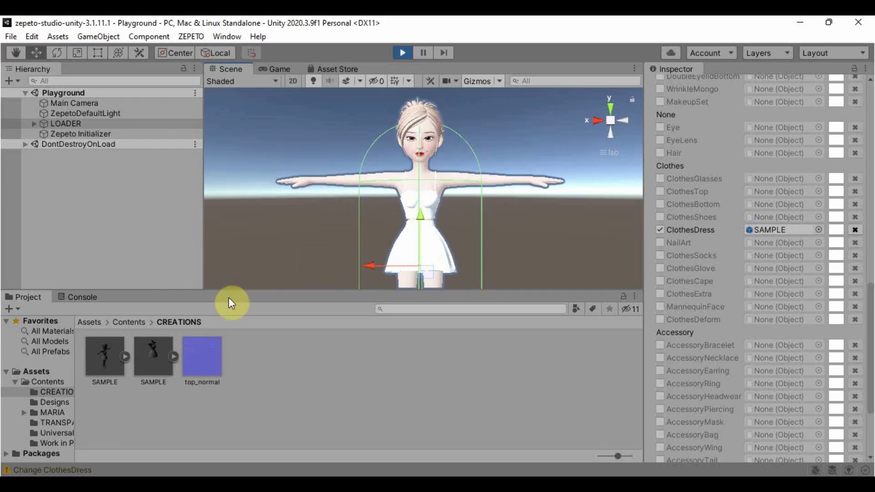
Step: Expand the SAMPLE prefab and inspect its skirt_SHD and top_SHD materials
click(175, 357)
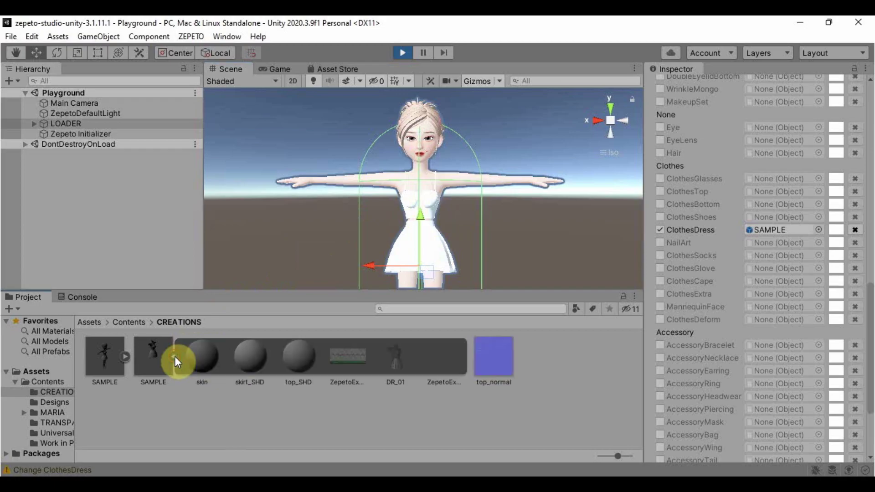
click(256, 357)
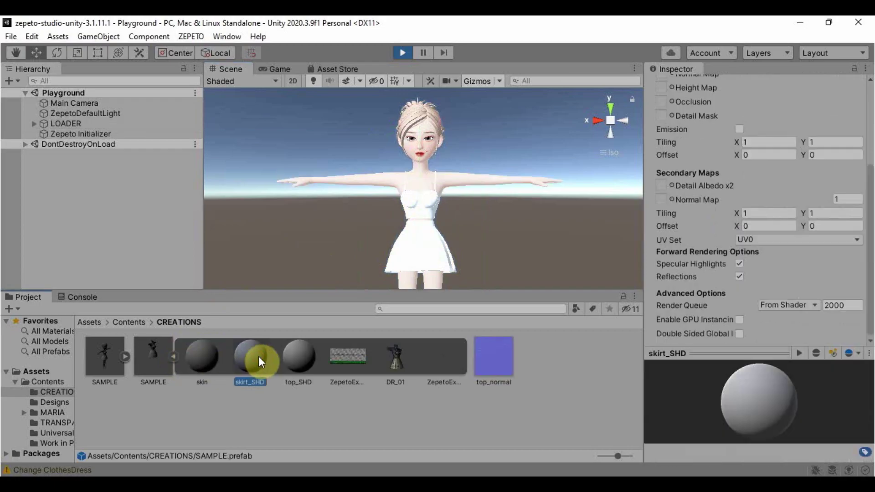
click(313, 354)
drag(497, 334, 710, 311)
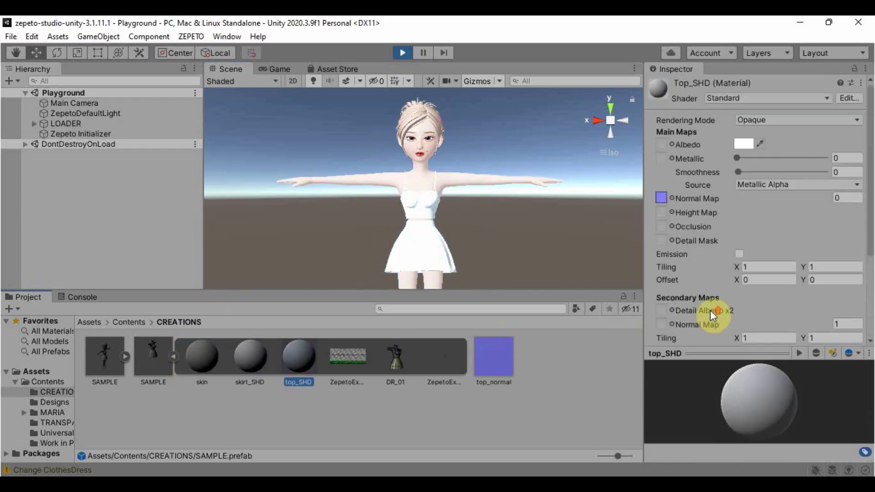
click(254, 353)
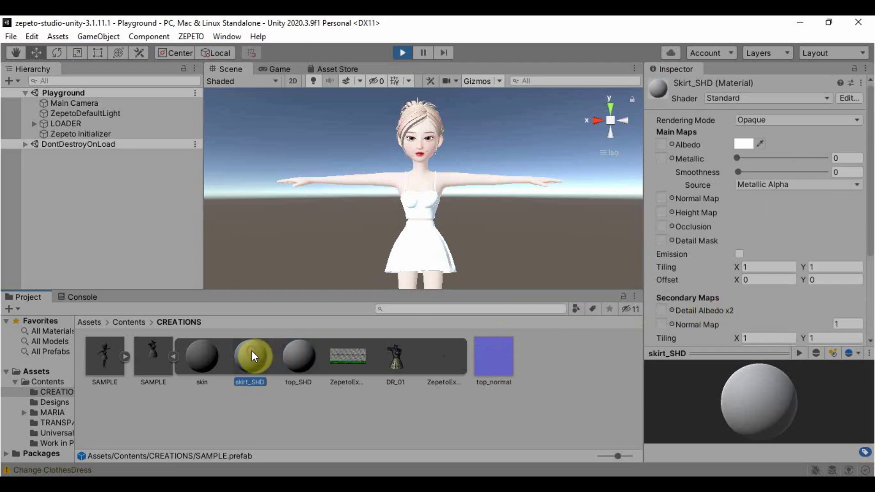
click(292, 352)
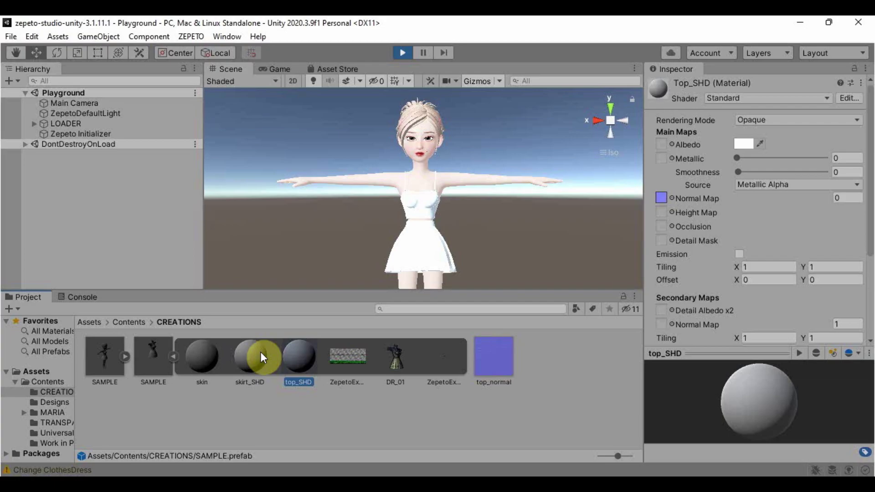
click(260, 353)
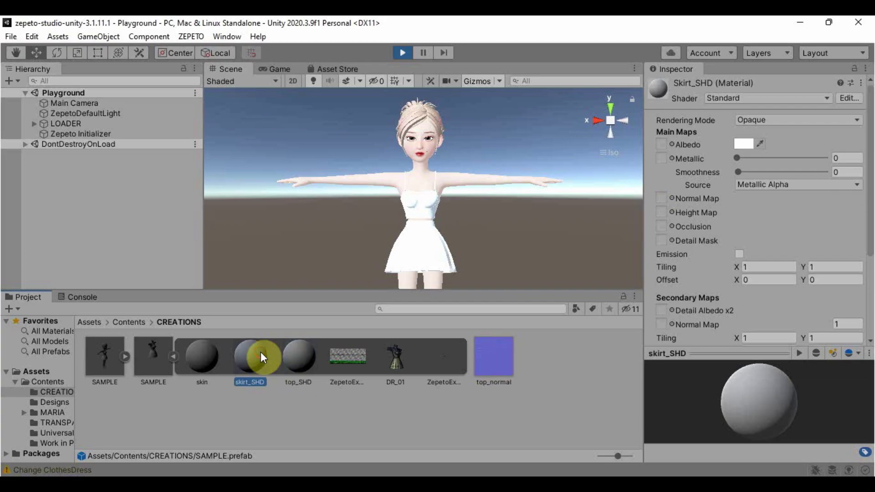
Step: Switch the skirt_SHD material's shader to Wit/Standard
click(49, 402)
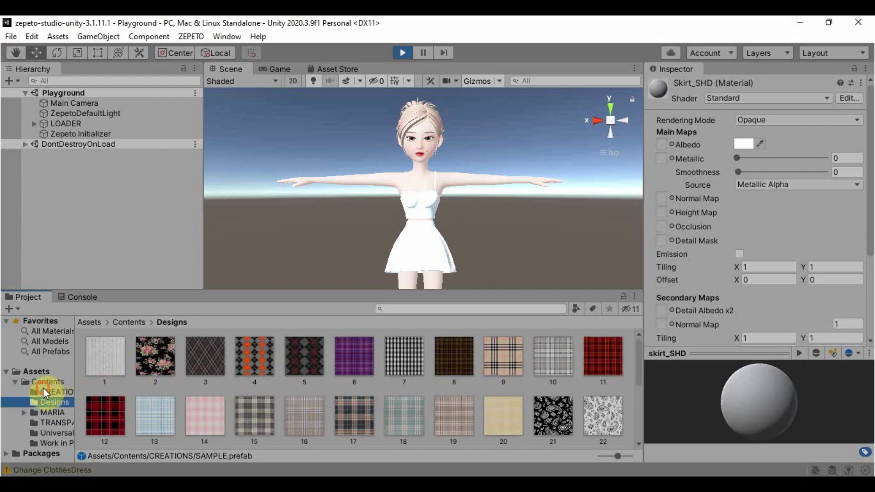
click(44, 391)
click(248, 358)
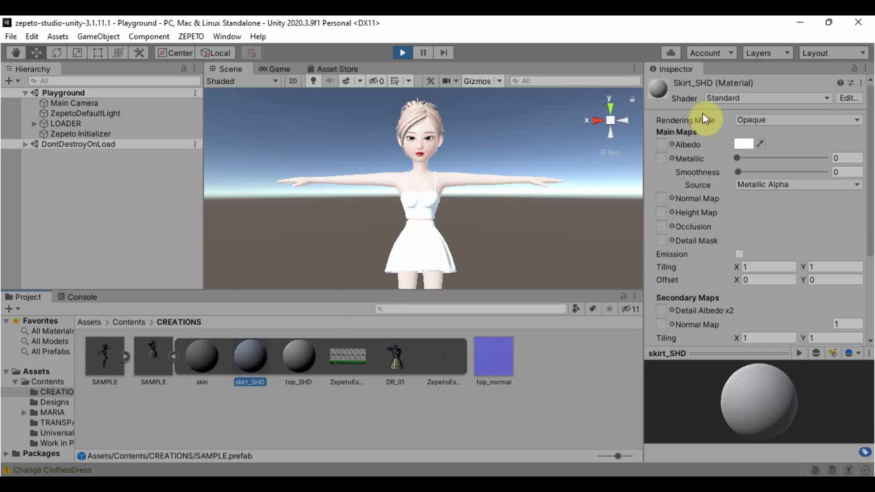
click(790, 99)
click(730, 252)
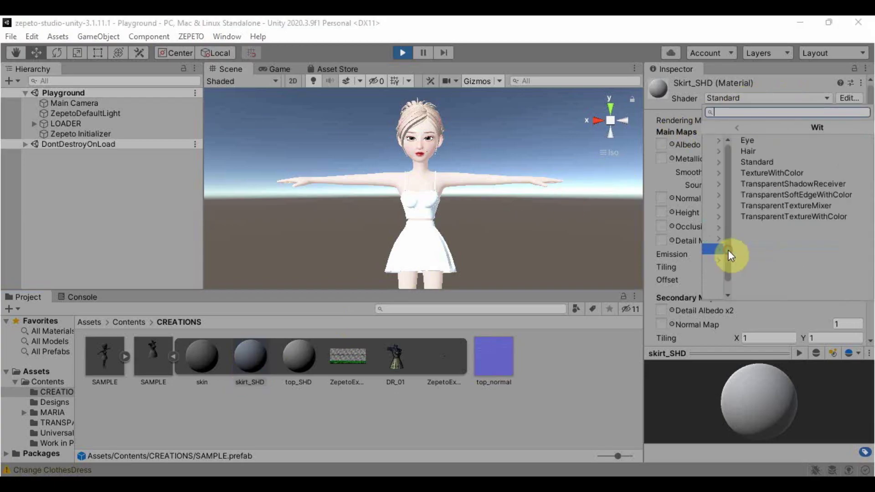
click(724, 161)
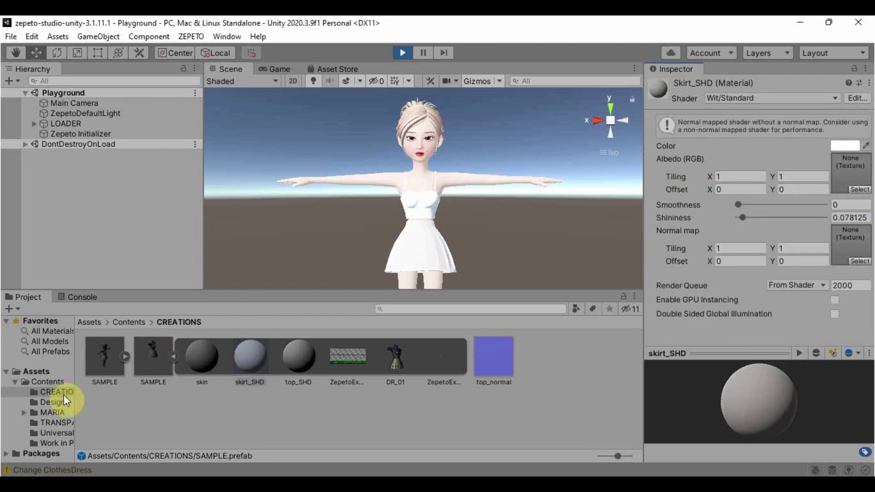
Step: Drag the gingham texture from the Designs folder into the skirt material's Albedo slot
click(54, 402)
scroll(308, 395, down, 5)
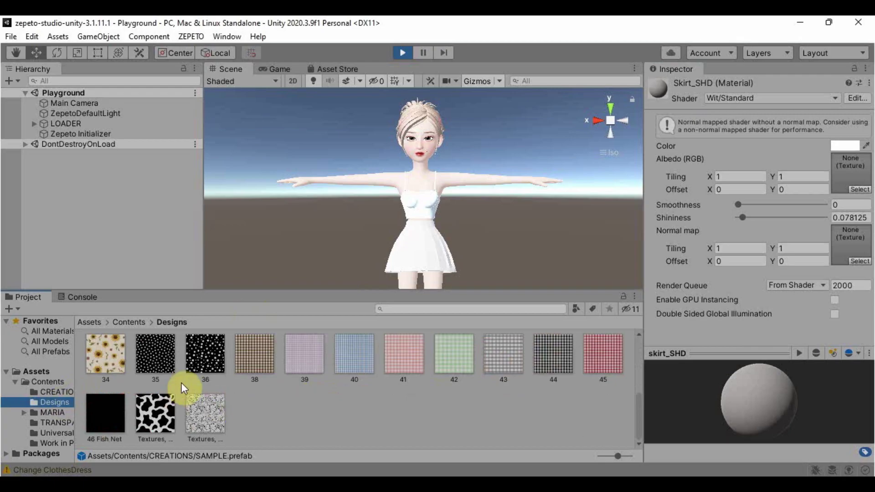
scroll(570, 351, up, 1)
drag(607, 358, 860, 171)
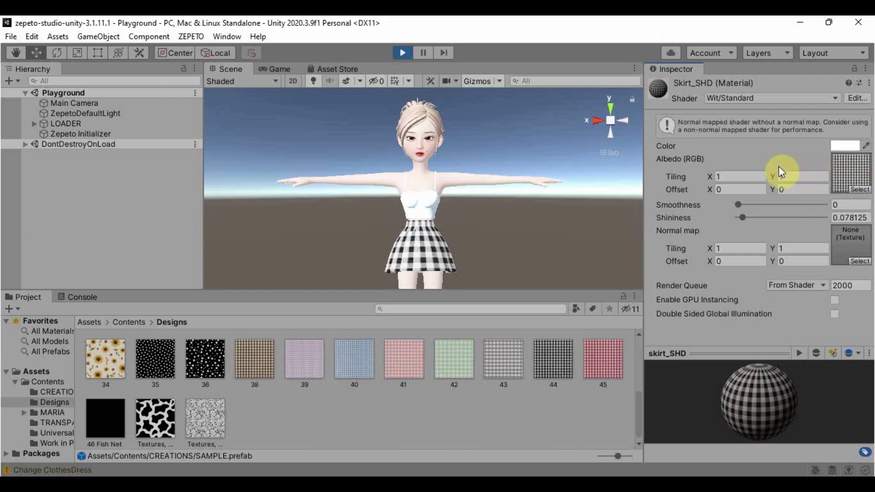
click(49, 392)
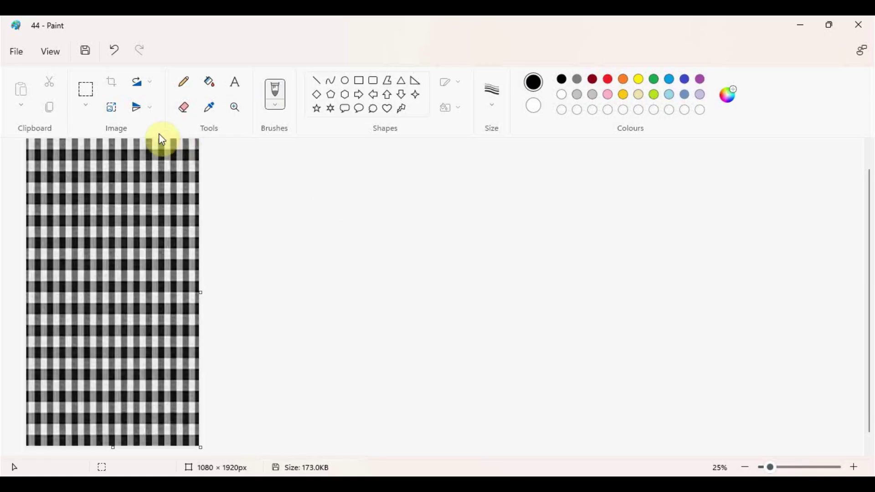
Step: In Paint, resize the gingham image by pixels to 512 wide with aspect ratio unlocked
click(137, 106)
click(142, 116)
click(152, 136)
text(512)
click(114, 188)
double_click(150, 165)
Step: Confirm the 512 × 512 px resize and go to Save as in Paint's File menu
text(512)
click(100, 308)
click(17, 51)
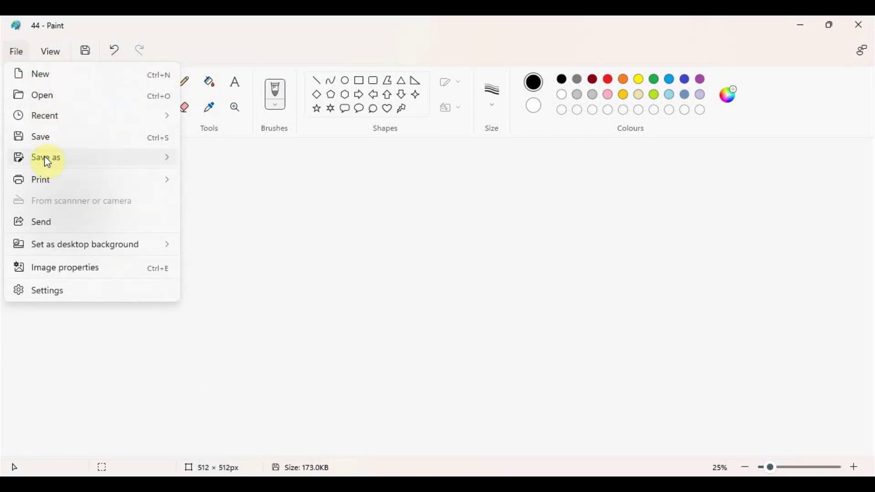
mouse_move(58, 154)
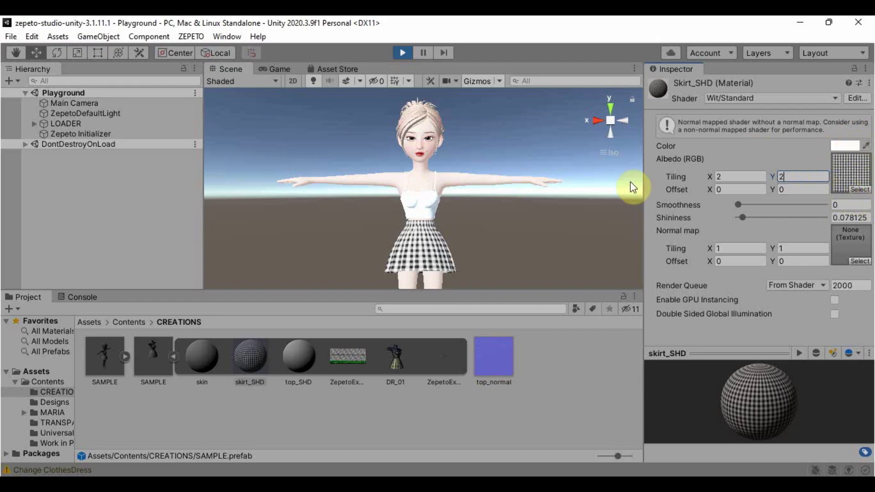
Step: Switch the top_SHD material's shader to Wit/Standard
click(304, 351)
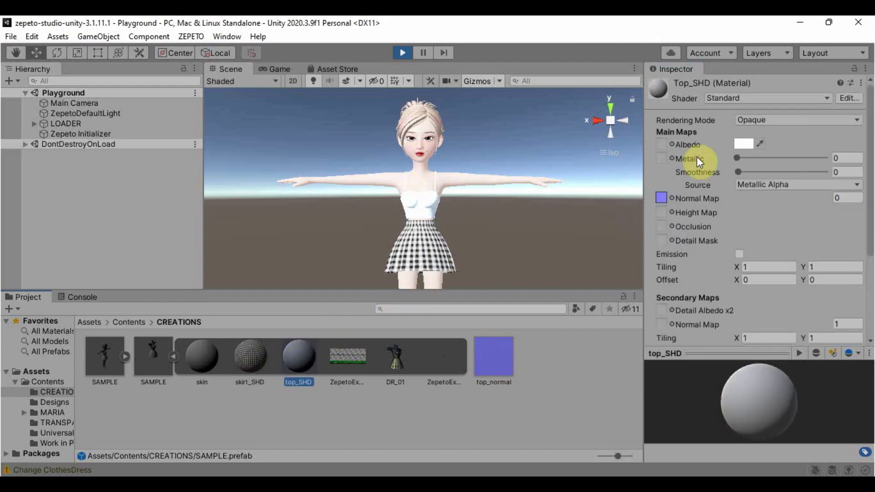
click(792, 98)
click(777, 244)
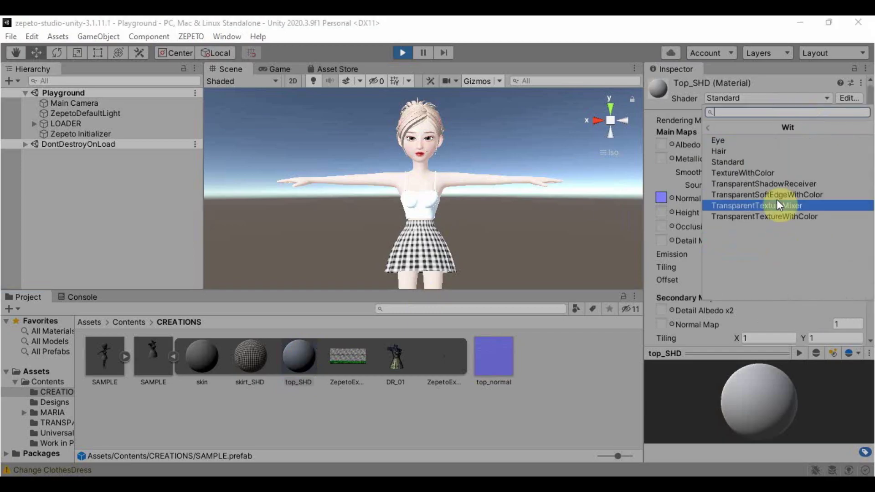
click(775, 162)
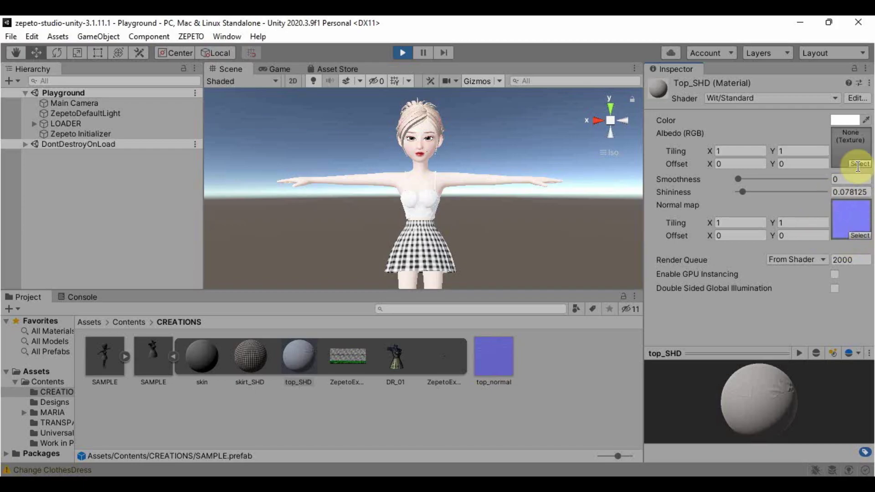
Step: Convert the SAMPLE dress prefab via Zepeto Studio > Convert to ZEPETO style
click(171, 355)
right_click(160, 353)
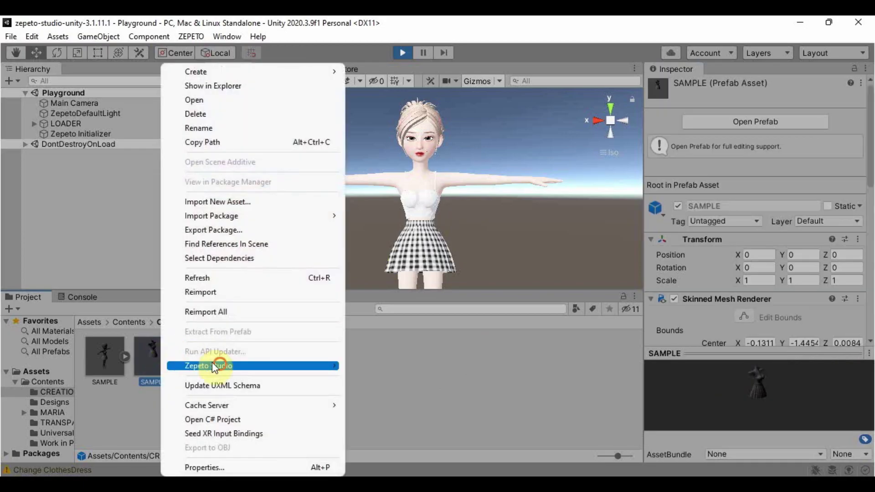
mouse_move(213, 366)
click(390, 382)
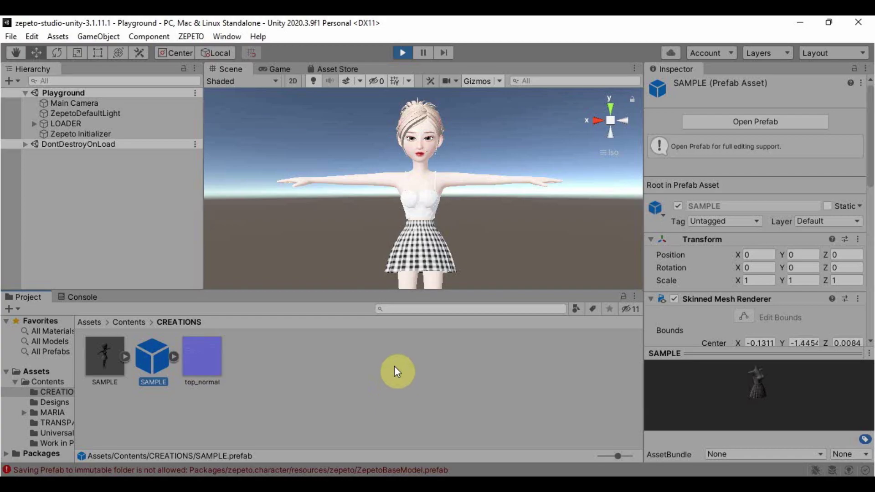
Step: Stop Play mode, export SAMPLE as a .zepeto file, and select the new SAMPLE.zepeto
click(404, 53)
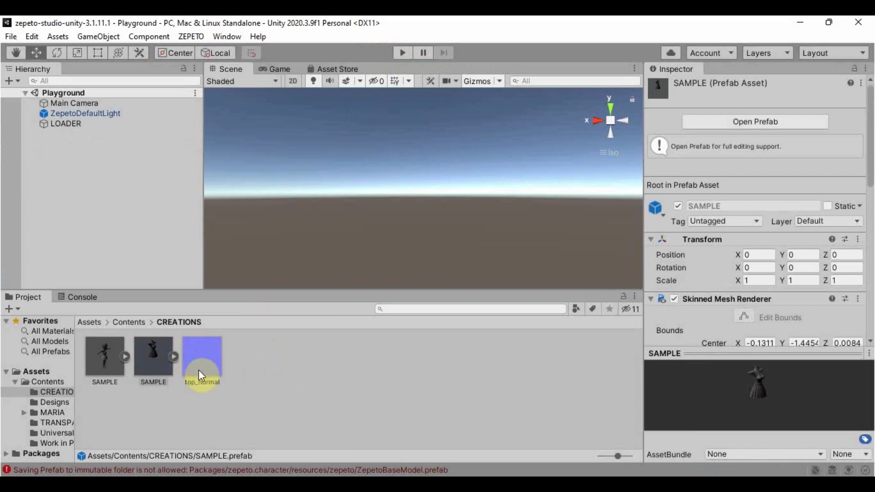
right_click(152, 357)
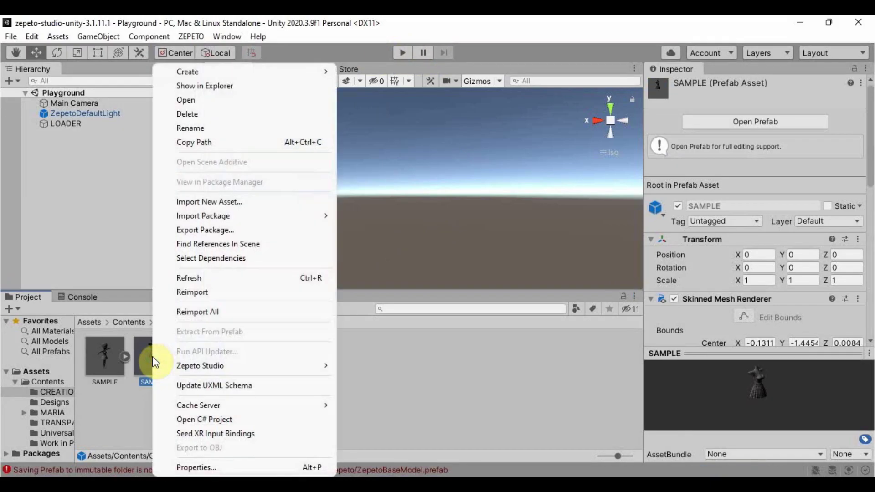
mouse_move(295, 369)
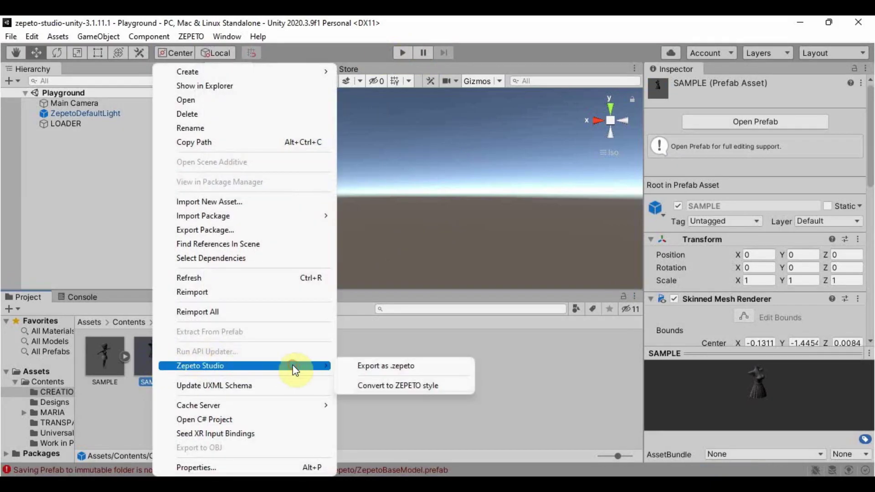
click(395, 366)
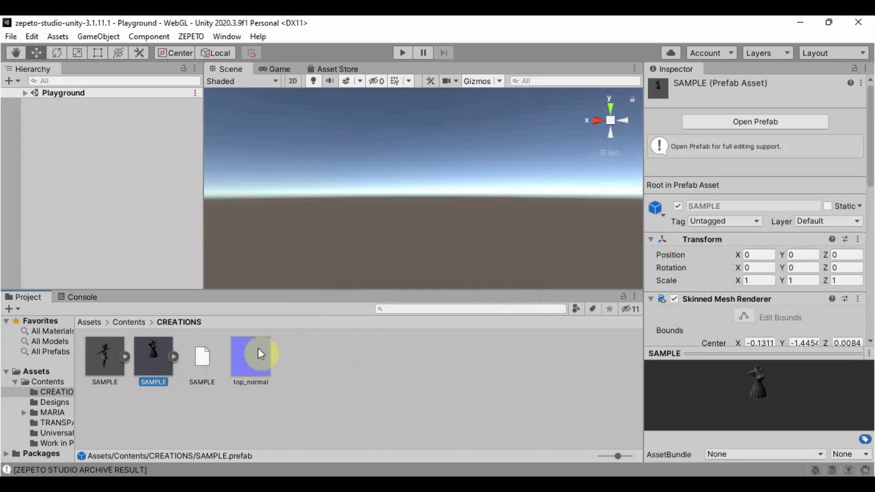
click(205, 358)
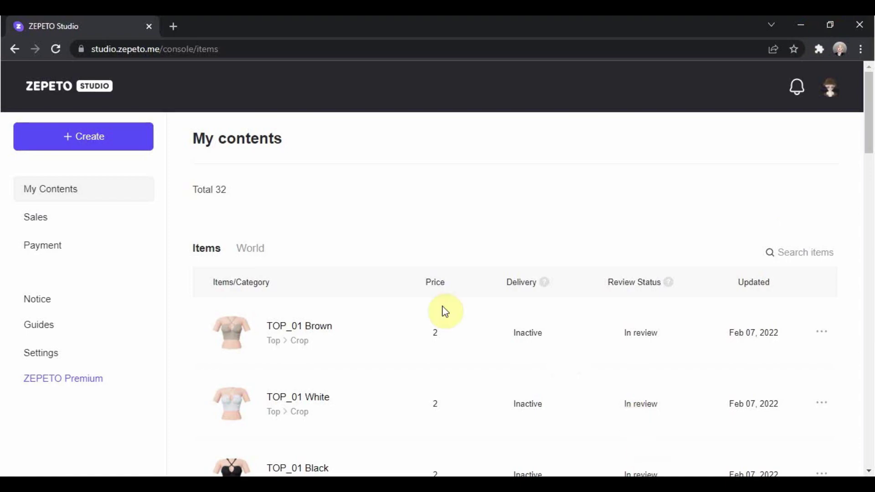
Step: Start a new item from a 3D file under Create > Items and dismiss the guide popup
click(79, 147)
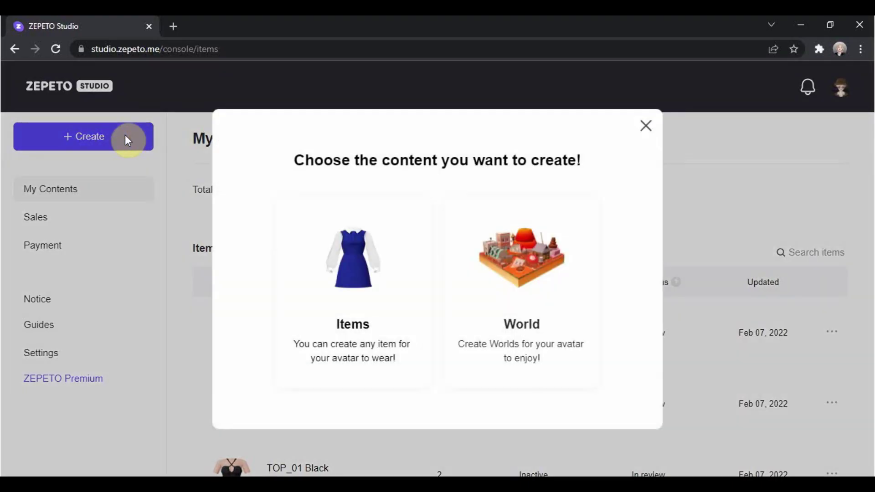
click(349, 285)
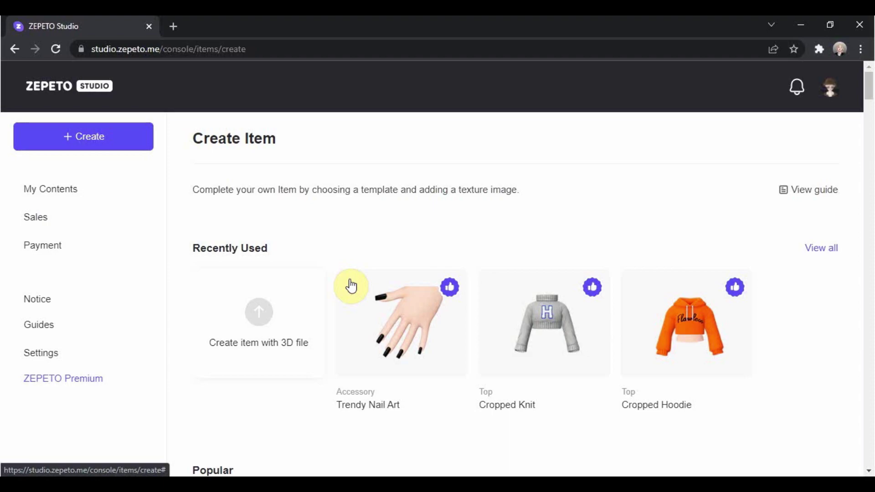
click(259, 319)
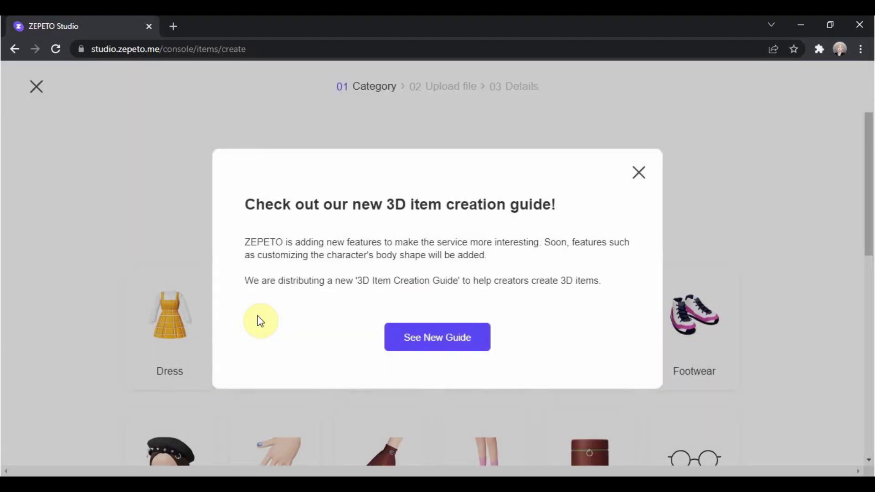
click(637, 173)
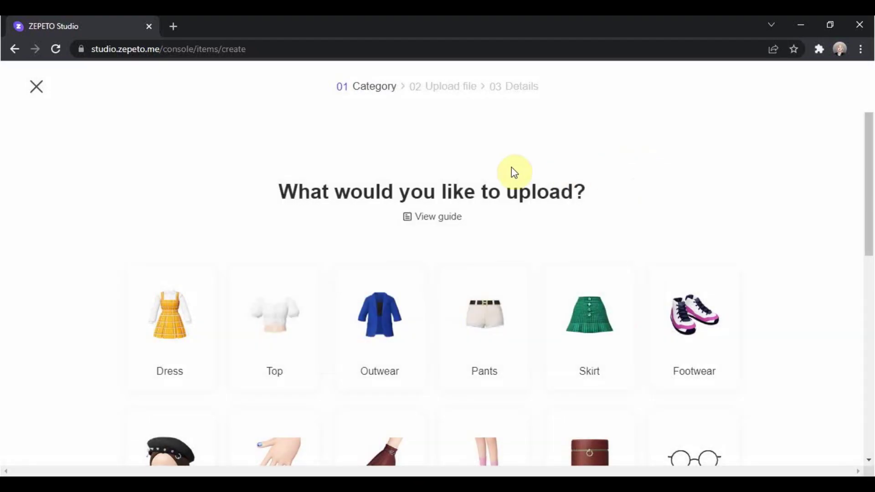
scroll(268, 226, down, 8)
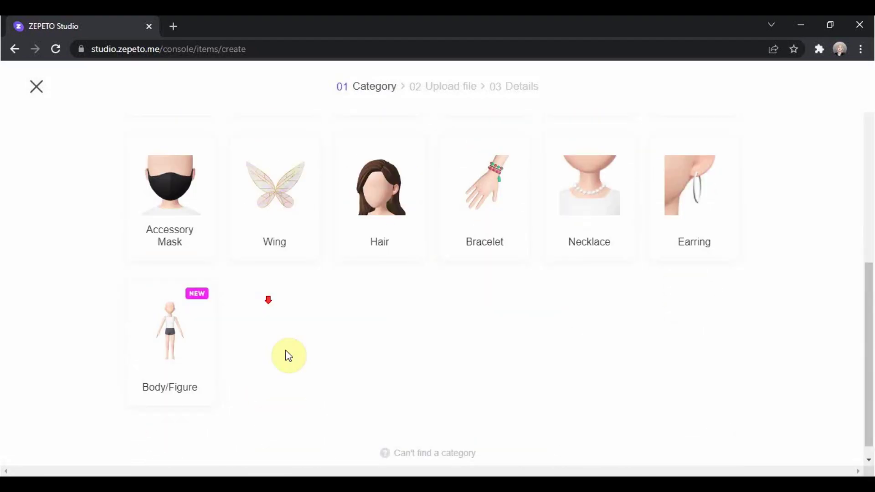
scroll(807, 381, up, 4)
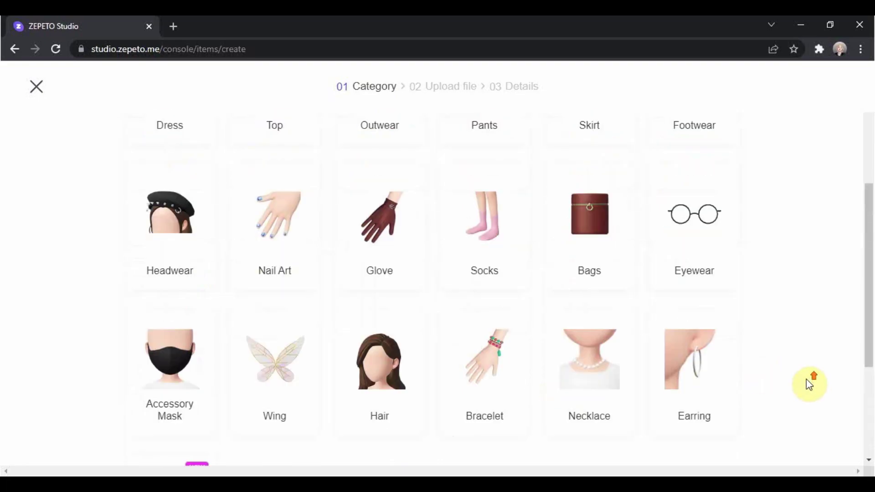
Step: Choose the Dress category and drag SAMPLE.zepeto from Unity onto the upload box
scroll(805, 379, up, 5)
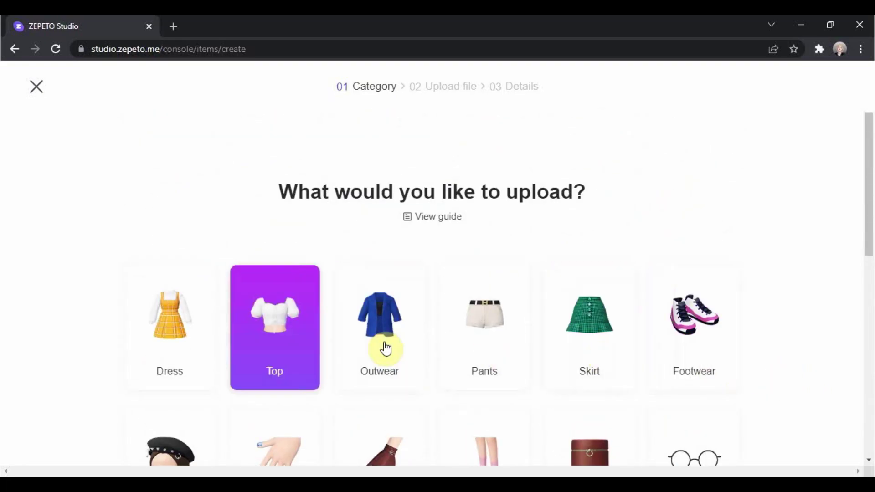
click(178, 328)
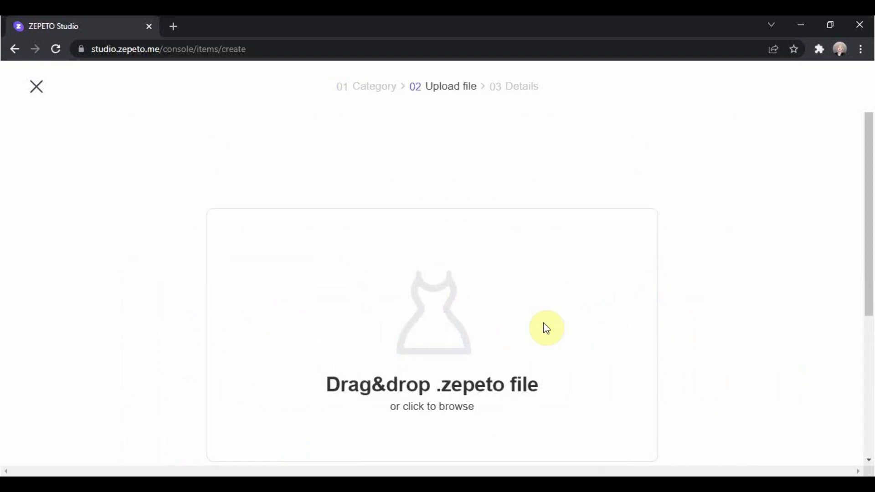
scroll(547, 328, down, 3)
key(alt+Tab)
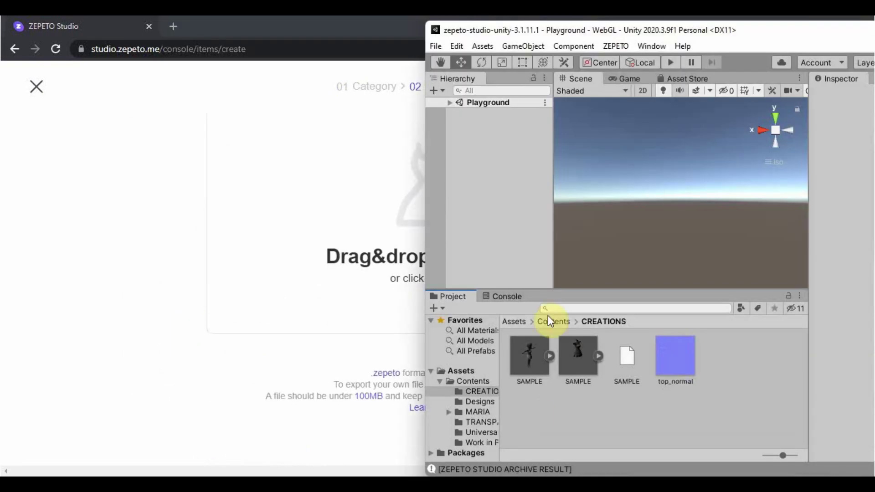
drag(628, 357, 368, 314)
drag(353, 244, 353, 240)
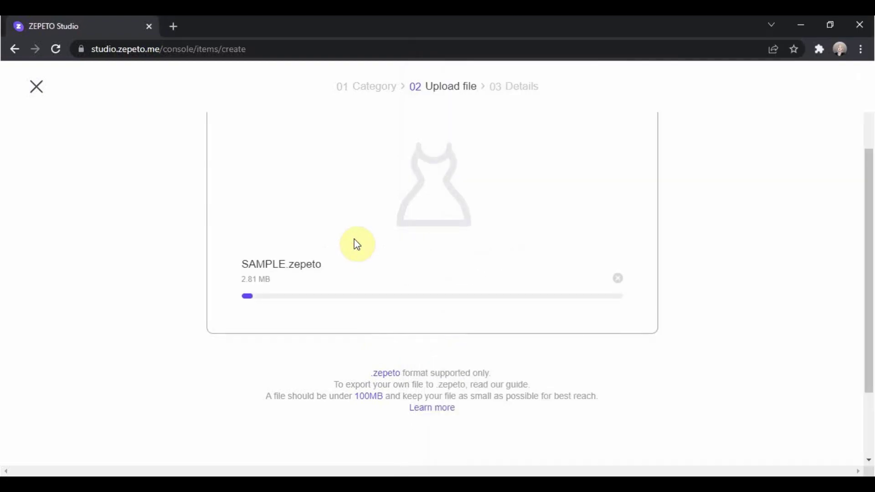
drag(866, 283, 871, 227)
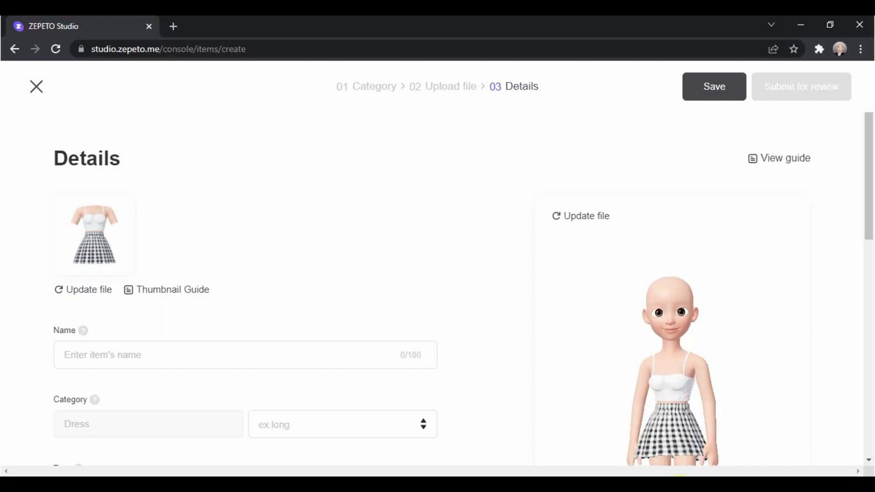
Step: Name the item DR_01
scroll(498, 319, down, 10)
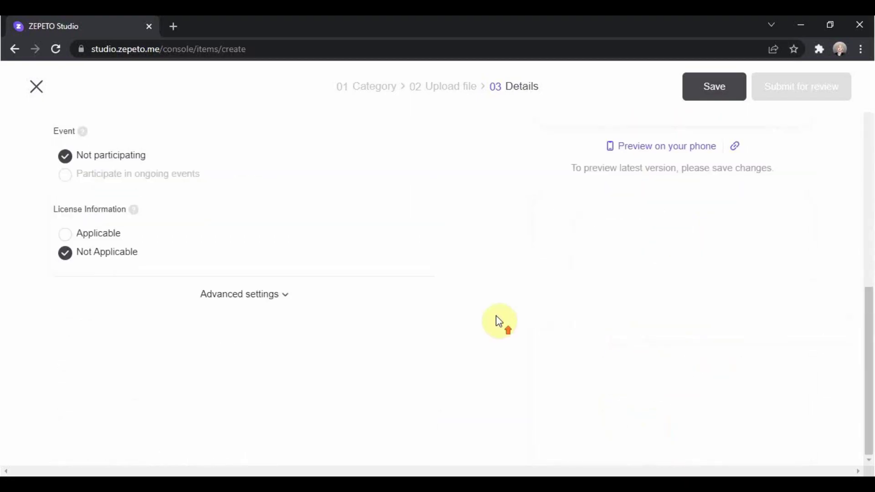
scroll(502, 333, up, 10)
click(233, 348)
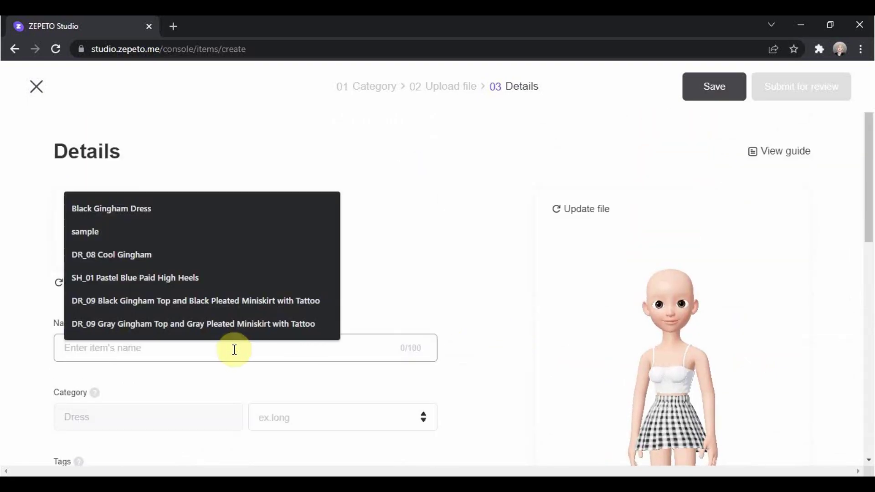
text(DR_01)
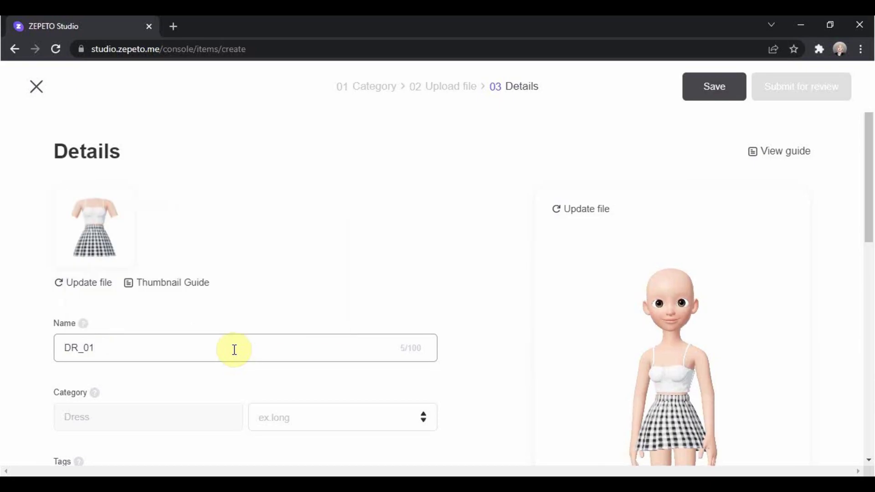
Step: Set the dress subcategory to Casual
scroll(234, 350, down, 3)
scroll(233, 337, down, 2)
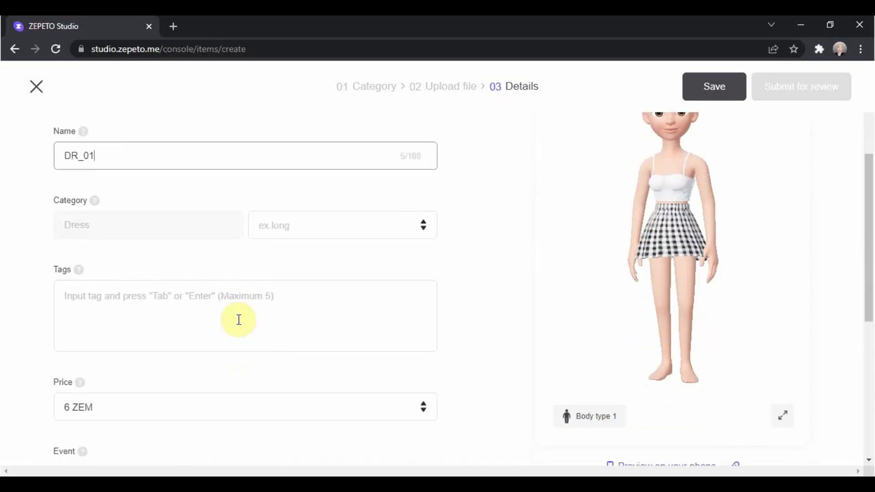
click(351, 230)
click(336, 269)
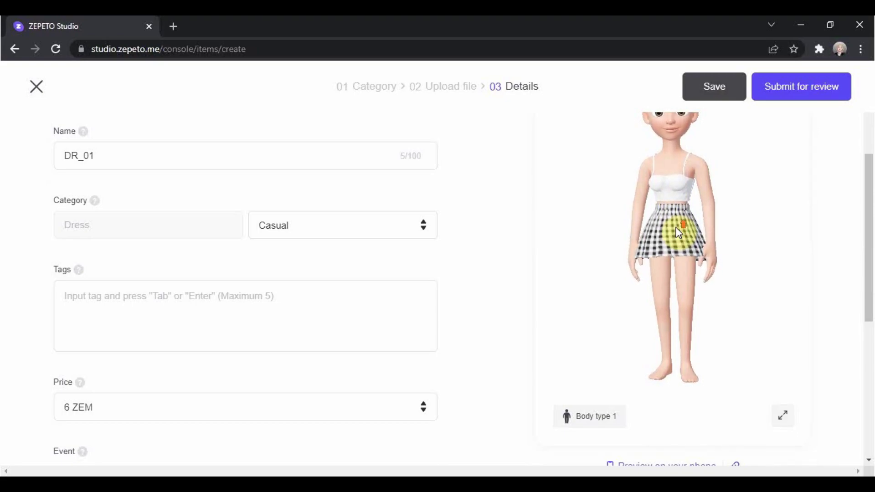
scroll(870, 238, up, 1)
scroll(871, 239, up, 1)
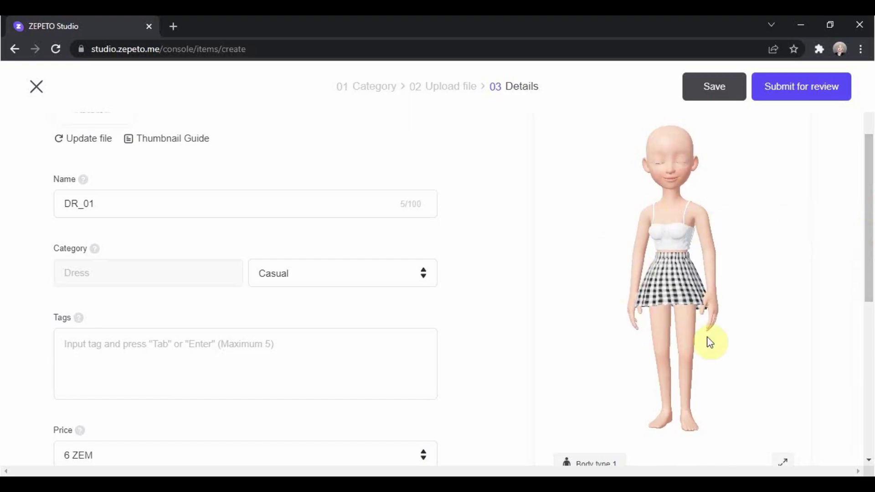
Step: Add the tag Gingham plus a second tag naming a person
scroll(132, 227, down, 3)
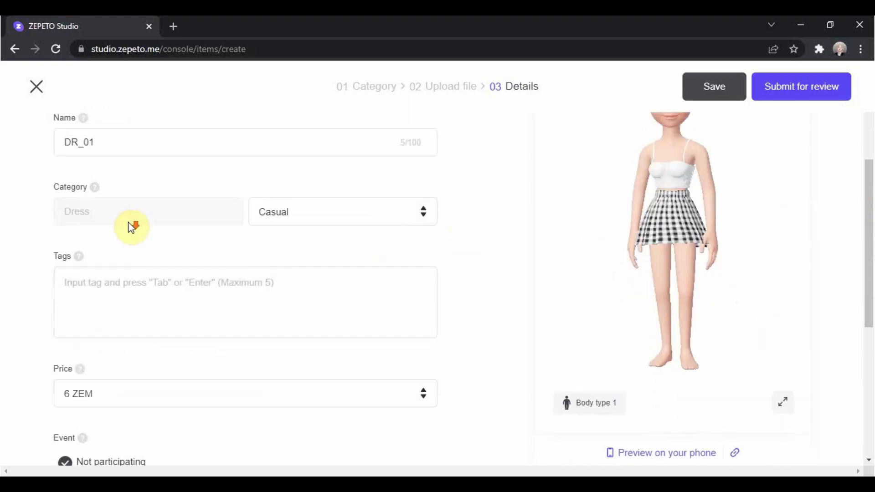
click(128, 215)
text(gl)
key(BackSpace)
key(BackSpace)
text(Gi)
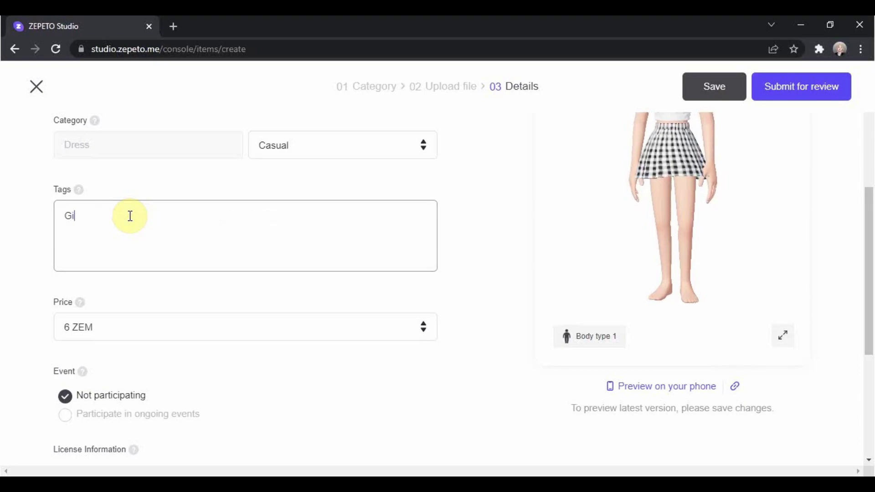
text(ngham Dr)
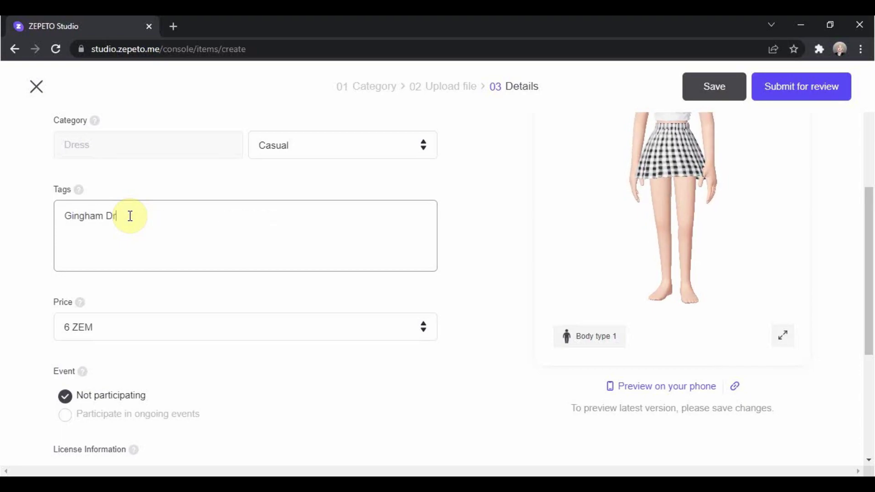
key(BackSpace)
key(BackSpace)
key(Return)
text(Mentor)
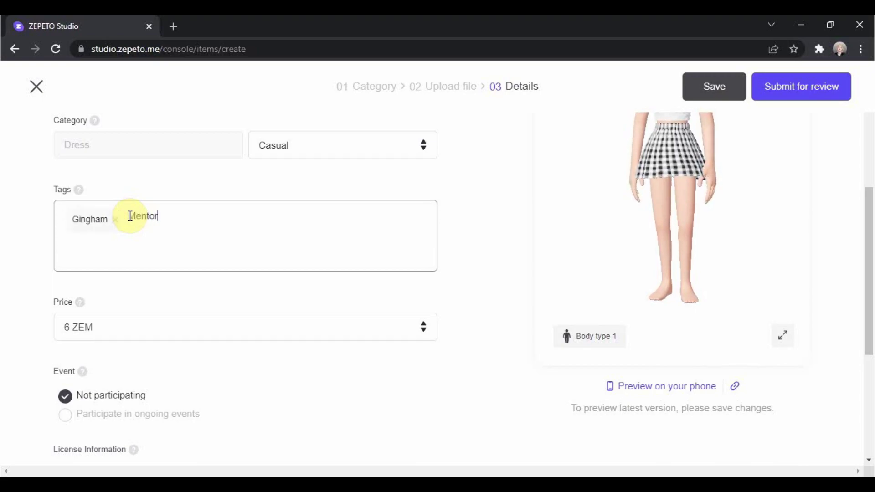
text( Maria)
key(Return)
click(19, 199)
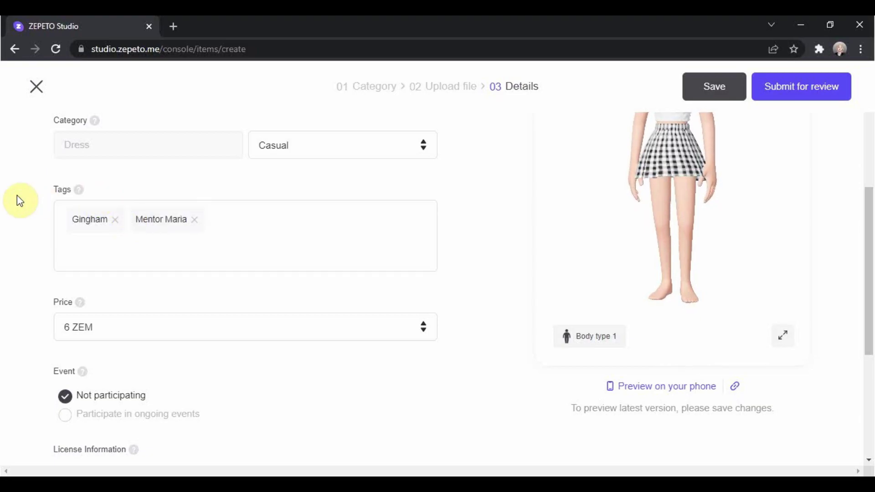
Step: Set the item's price to 5 ZEM
scroll(17, 196, down, 3)
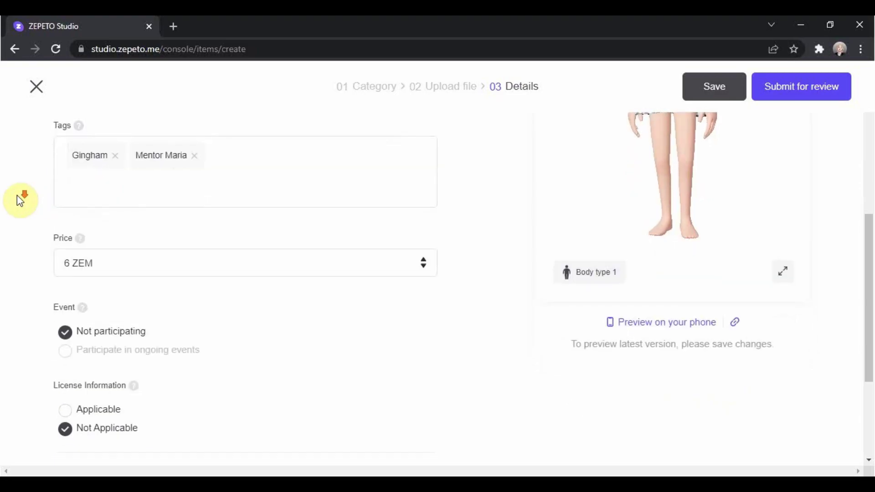
click(429, 203)
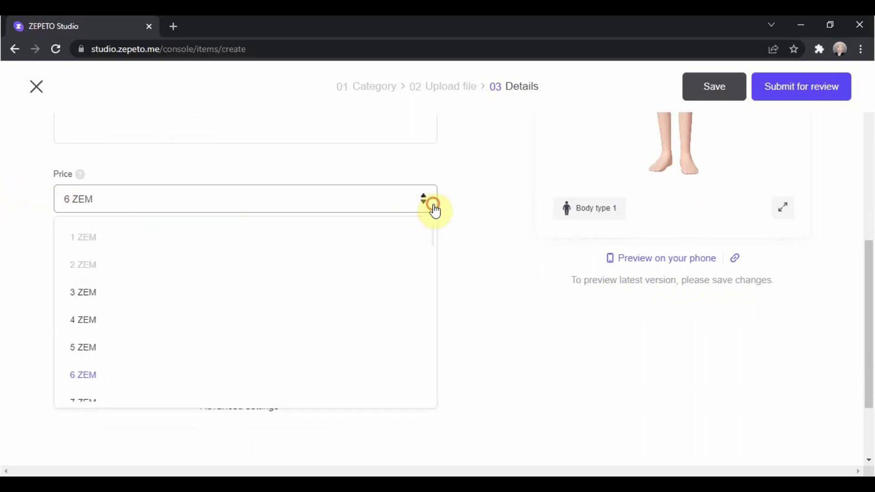
click(170, 347)
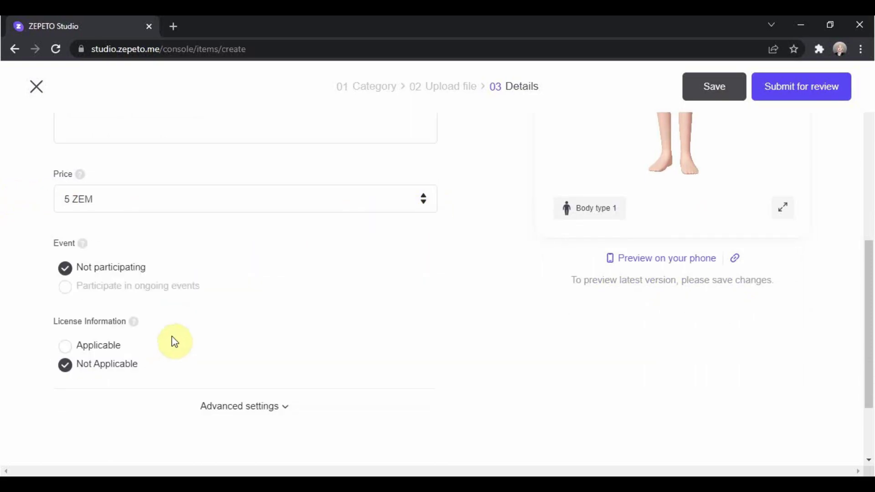
click(427, 206)
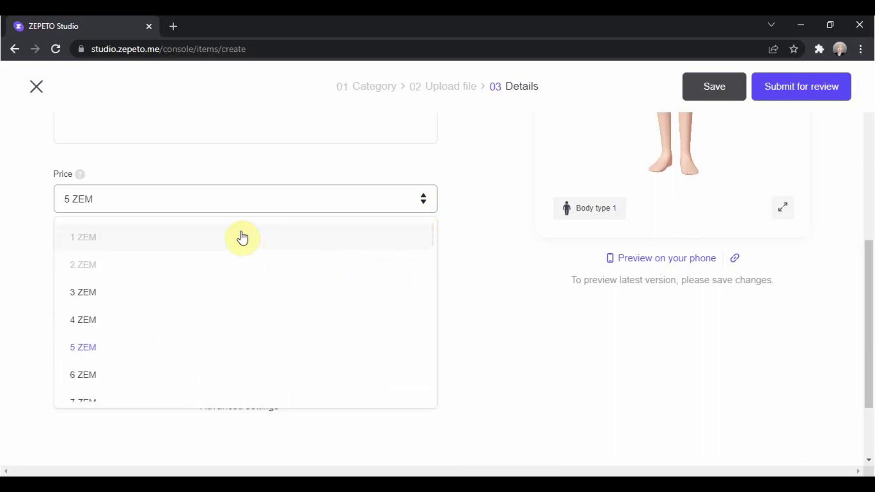
scroll(196, 254, down, 20)
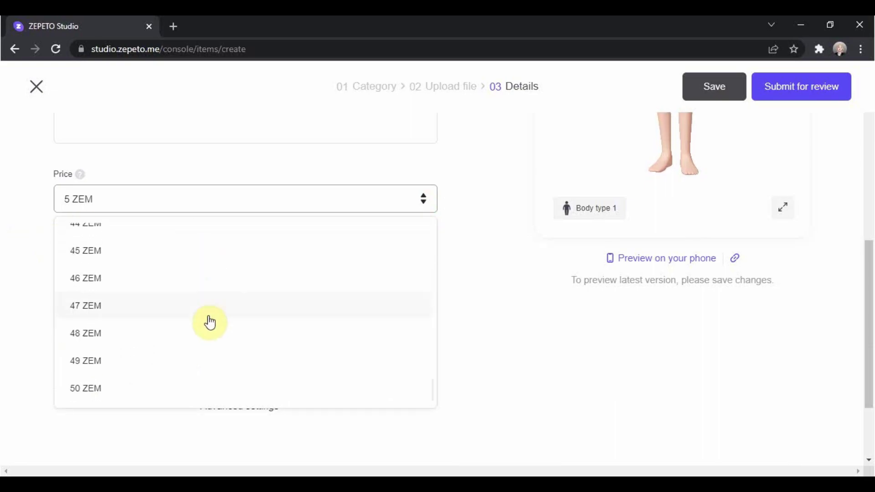
click(264, 206)
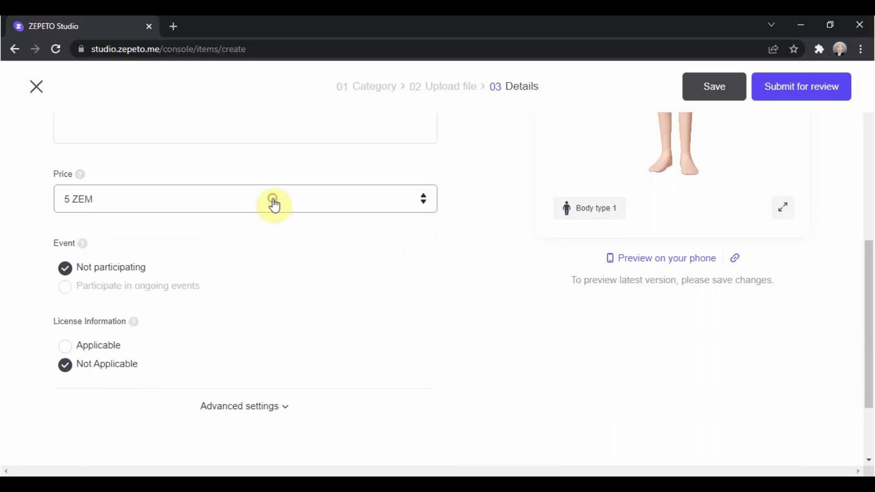
Step: Expand Advanced settings and switch the Schedule to 'Set a start/end date'
scroll(321, 169, down, 3)
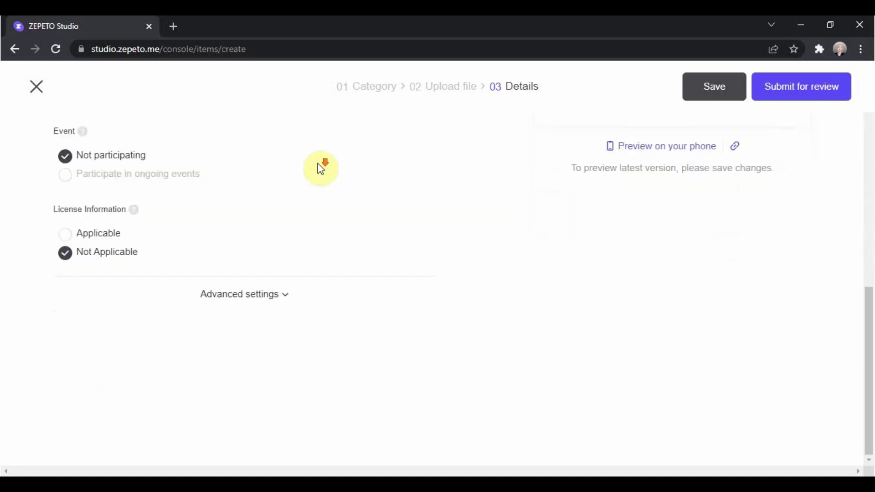
click(264, 295)
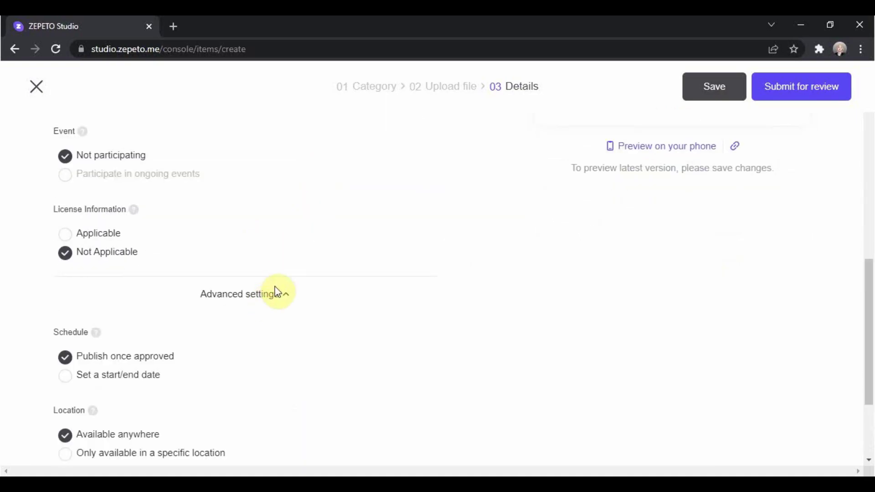
scroll(371, 263, down, 3)
scroll(368, 258, down, 1)
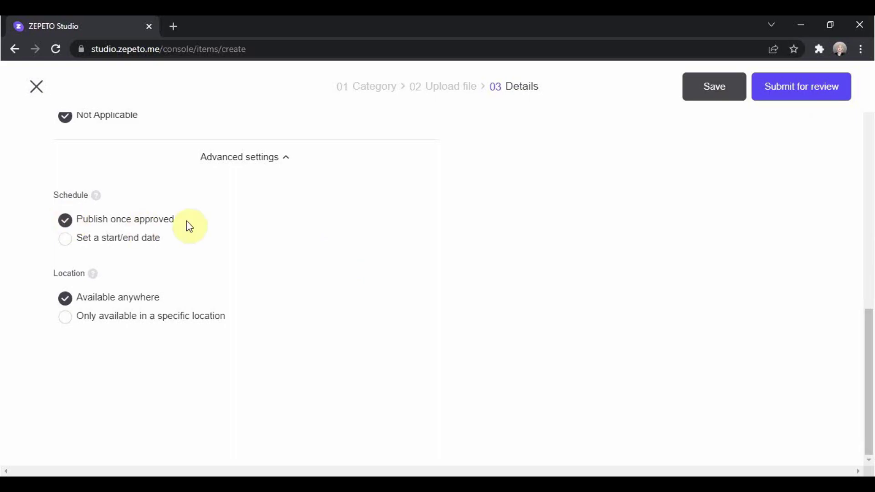
drag(187, 218, 82, 219)
click(307, 220)
click(64, 244)
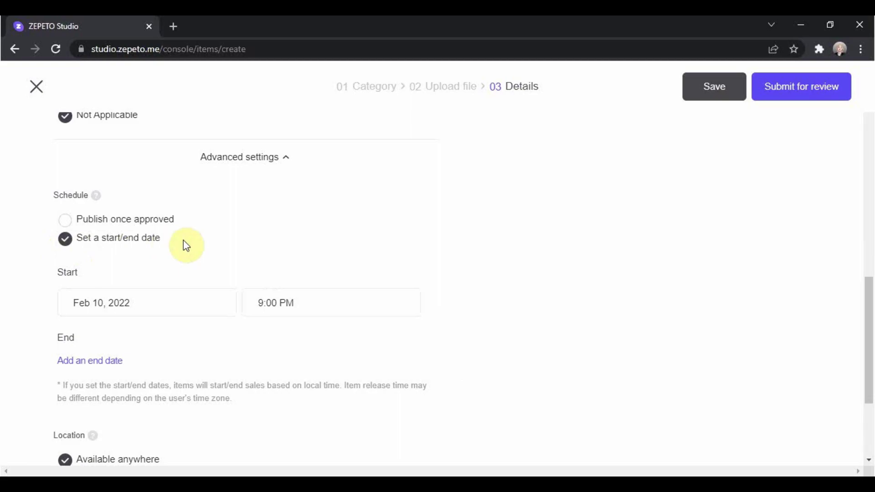
scroll(184, 244, down, 1)
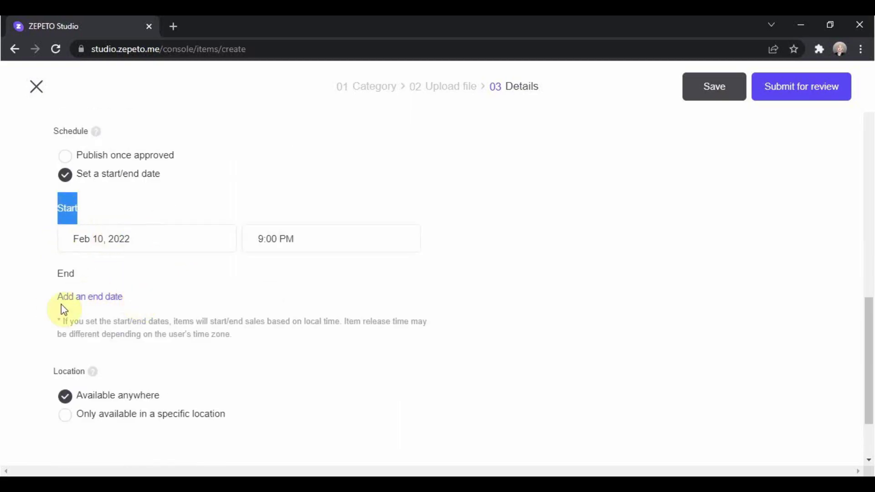
Step: Bring up the February 2022 calendar for the release start date
click(212, 293)
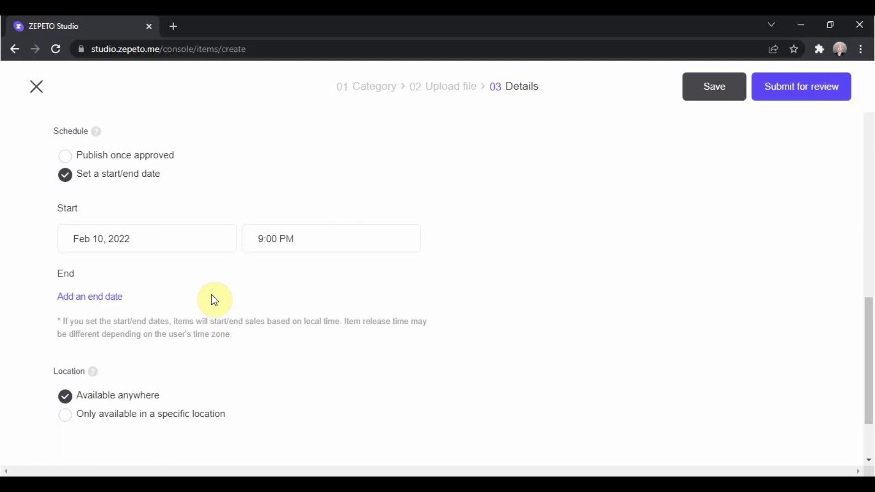
Step: Set the release start to Feb 15, 2022 at 9:00 AM
click(198, 239)
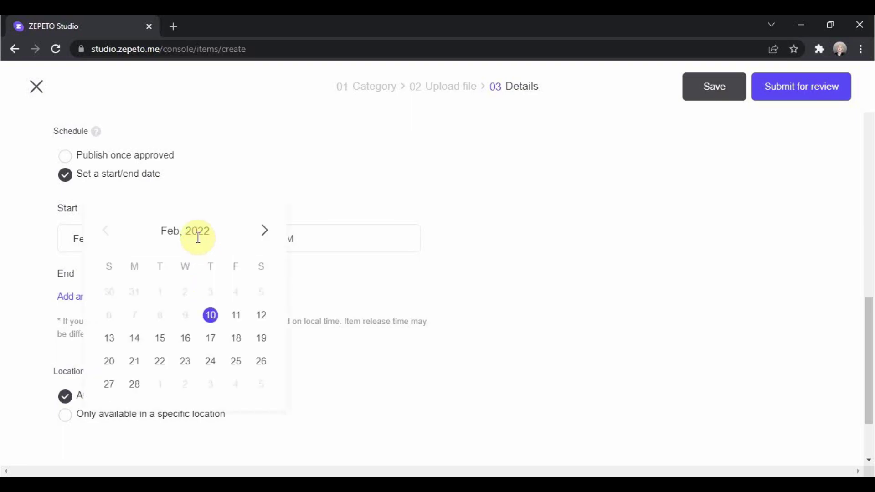
click(161, 340)
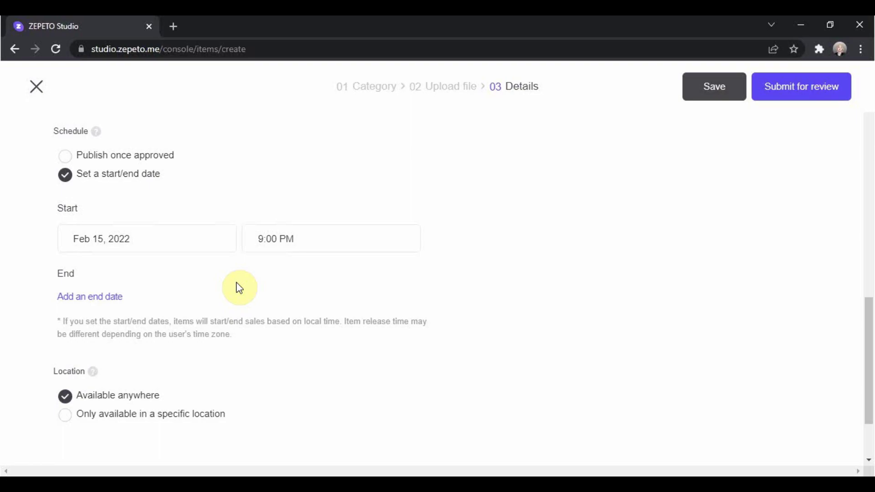
click(305, 241)
scroll(313, 330, down, 1)
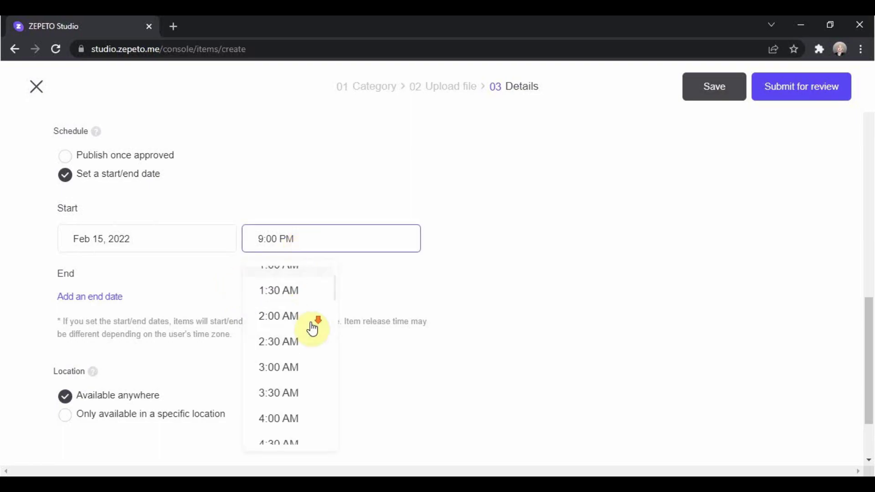
scroll(312, 329, down, 7)
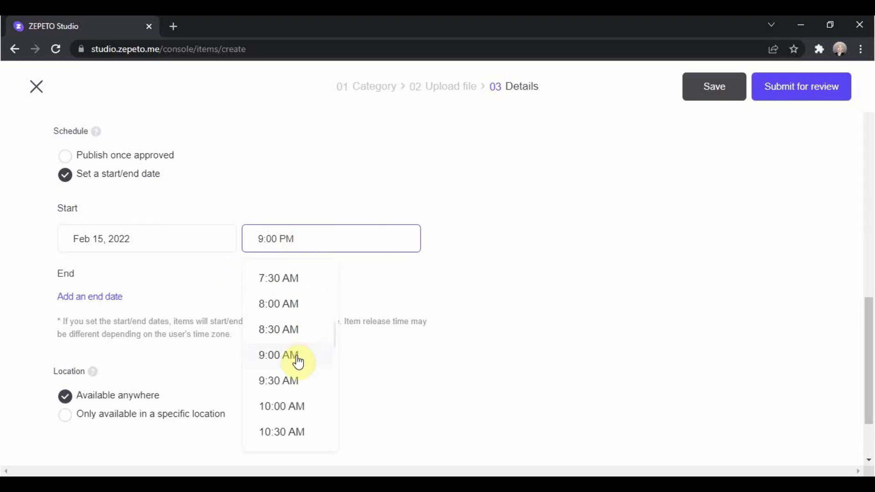
click(298, 363)
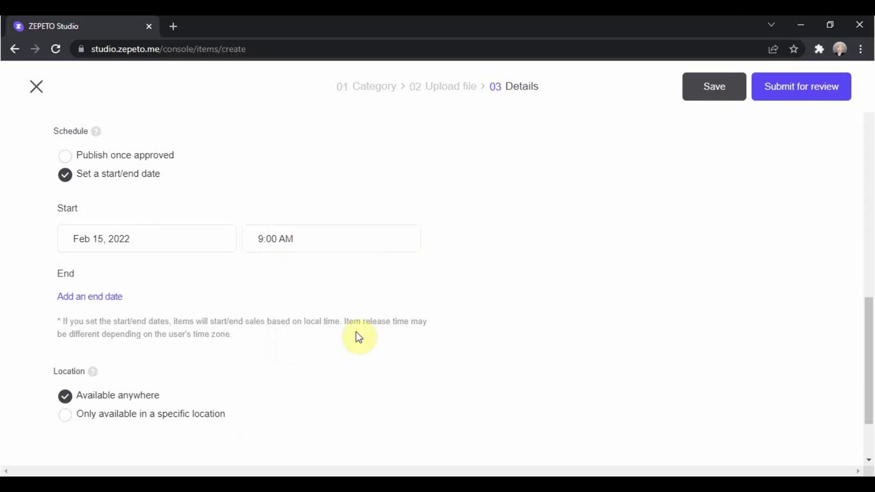
Step: Send a 'Preview on your phone' notification for the DR_01 gingham dress to the ZEPETO app
scroll(725, 386, up, 1)
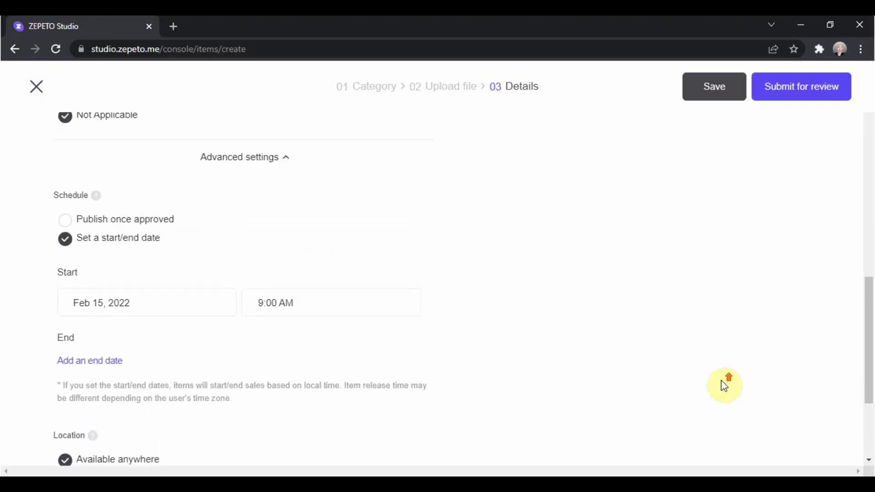
scroll(724, 387, up, 8)
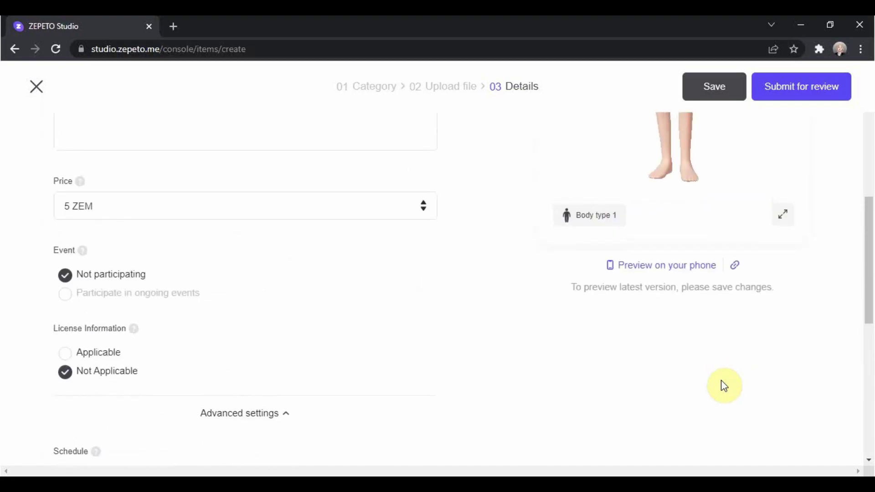
scroll(724, 386, up, 2)
scroll(723, 379, down, 4)
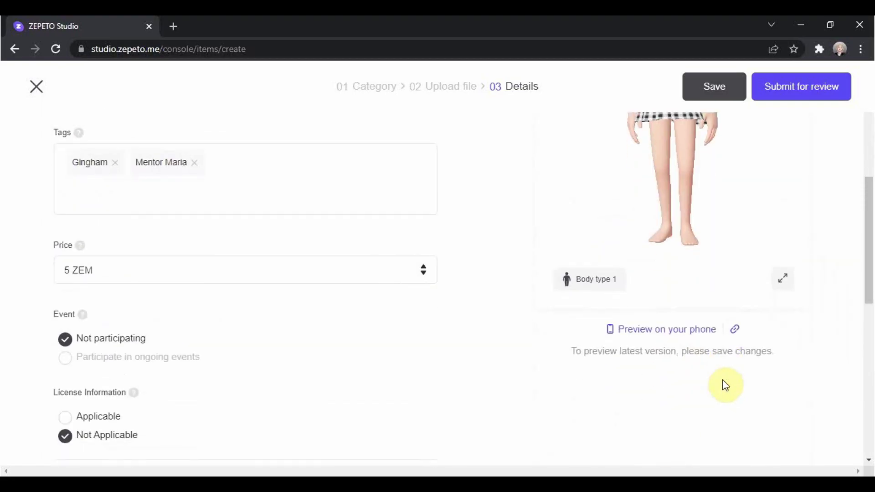
click(682, 337)
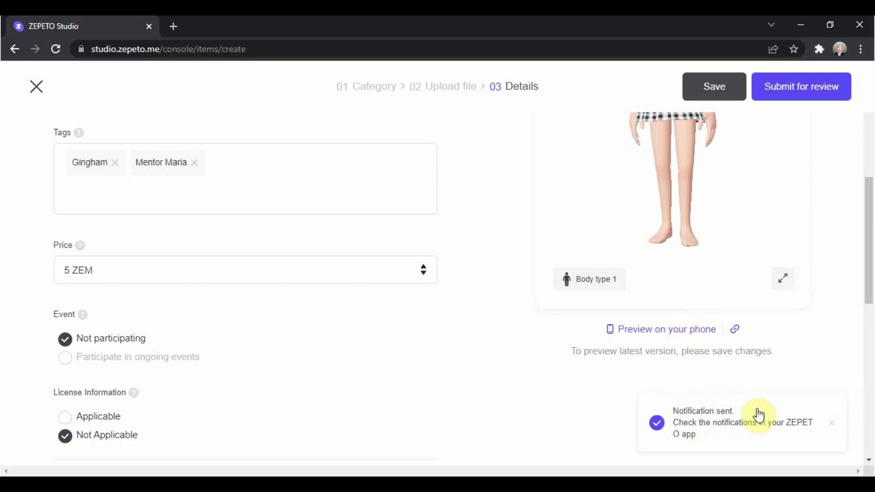
drag(870, 291, 869, 217)
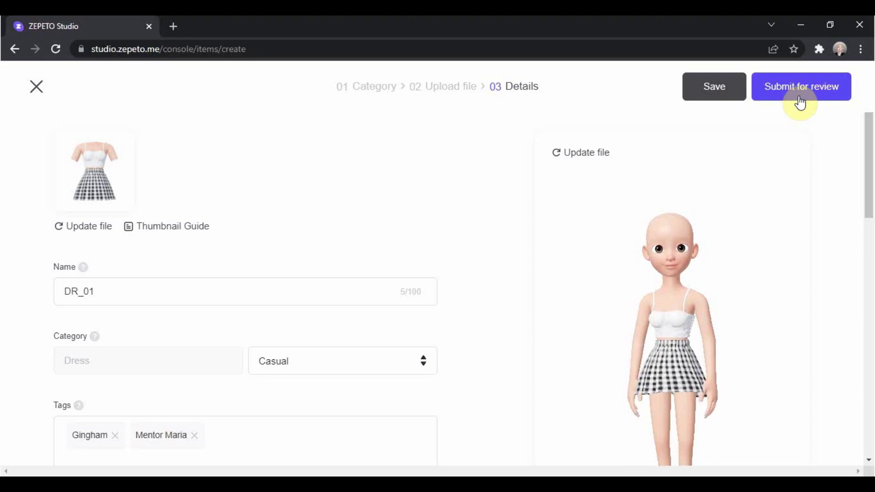
Step: Cycle the avatar preview to Body type 3 to see the dress's wider skirt
drag(868, 137, 868, 152)
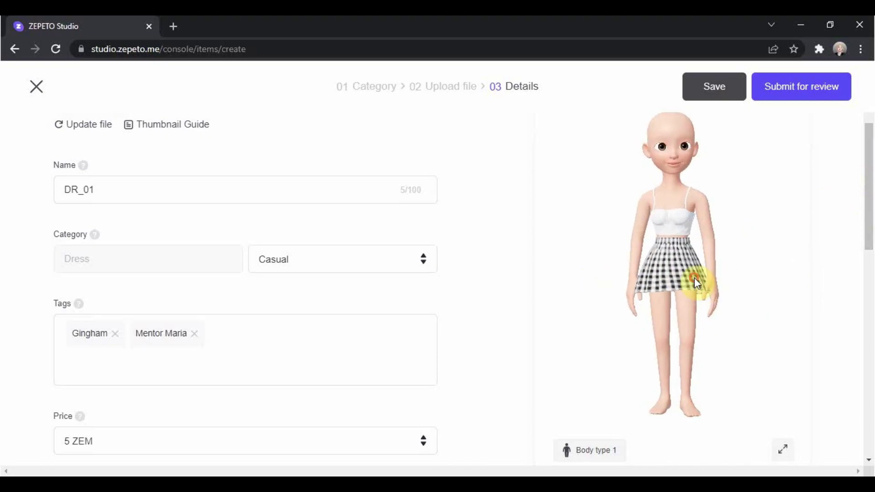
click(582, 451)
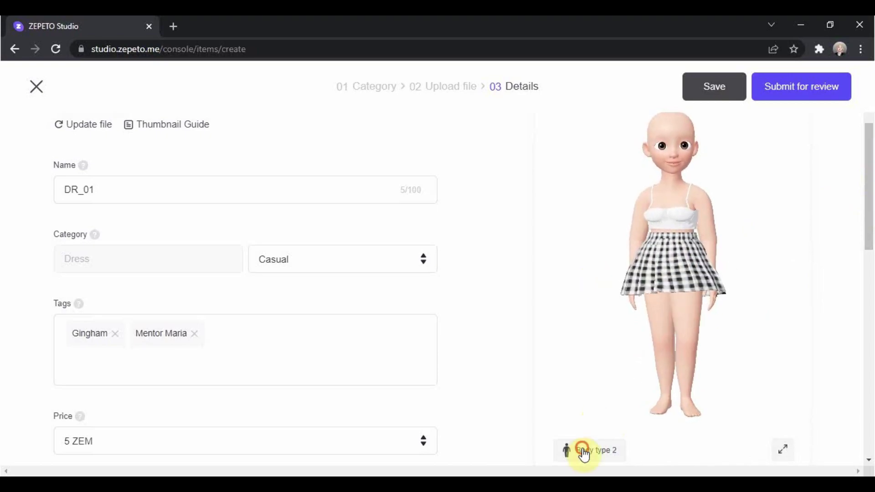
click(583, 454)
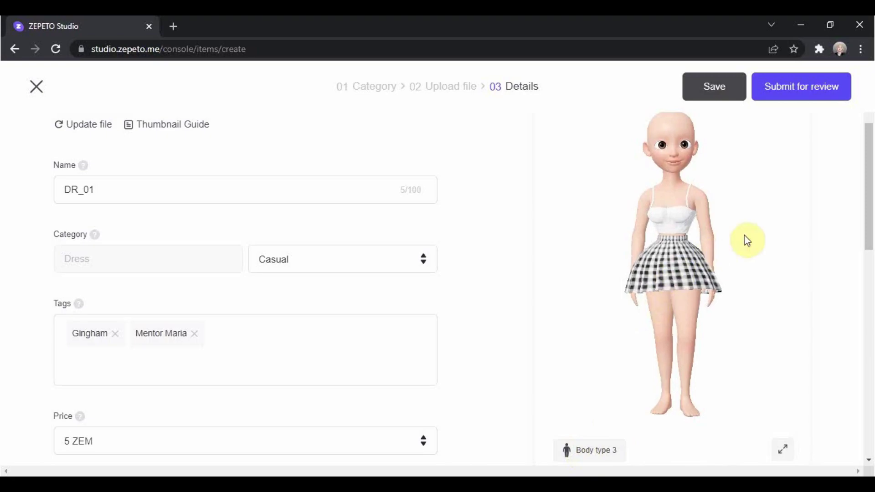
click(675, 302)
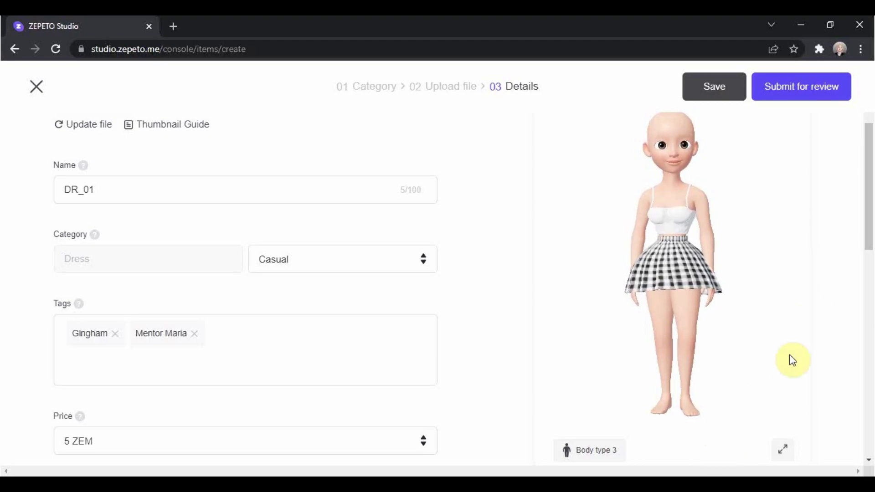
drag(871, 230, 871, 178)
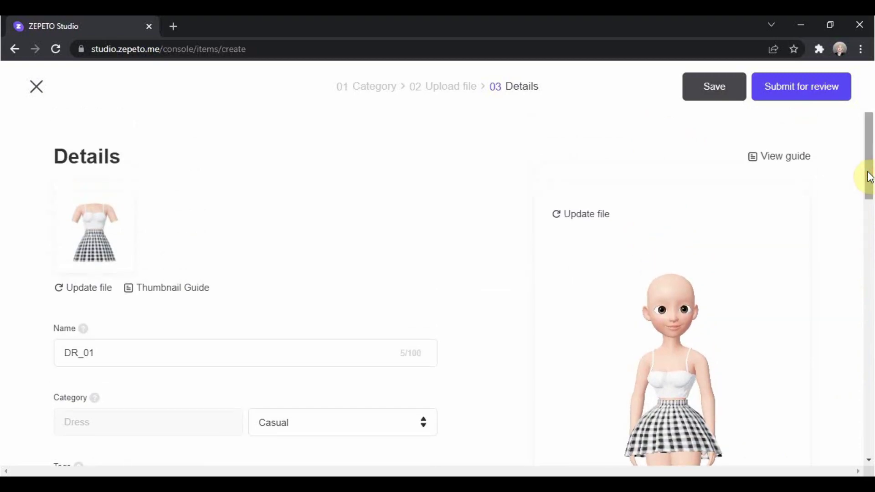